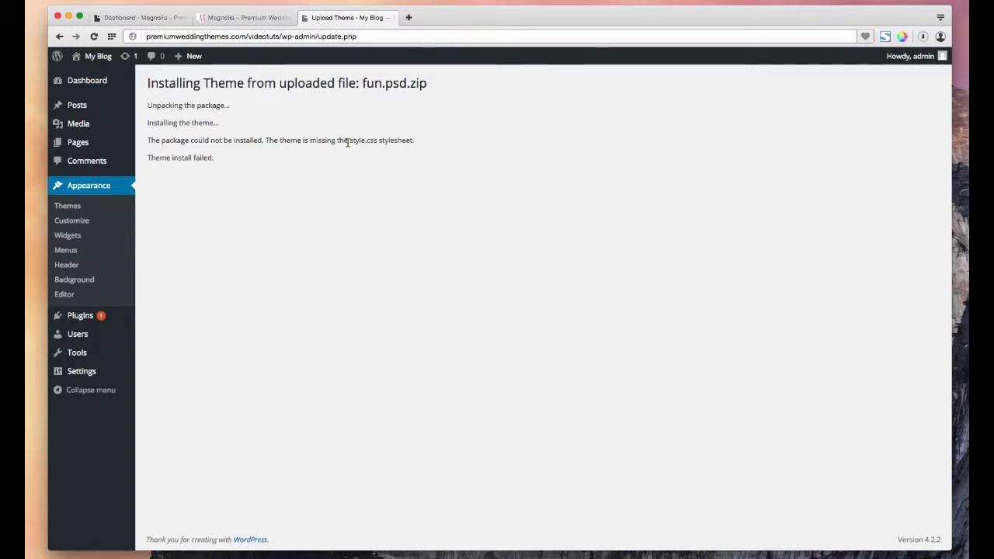
Step: Upload and install the theme from mag theme.zip on the Desktop, and activate it on the site
drag(350, 140, 419, 152)
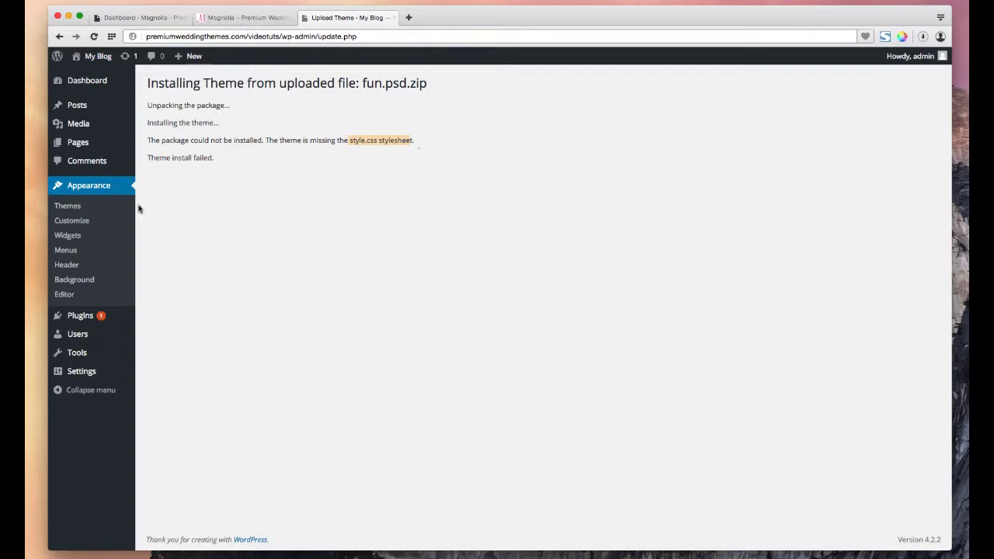
click(68, 210)
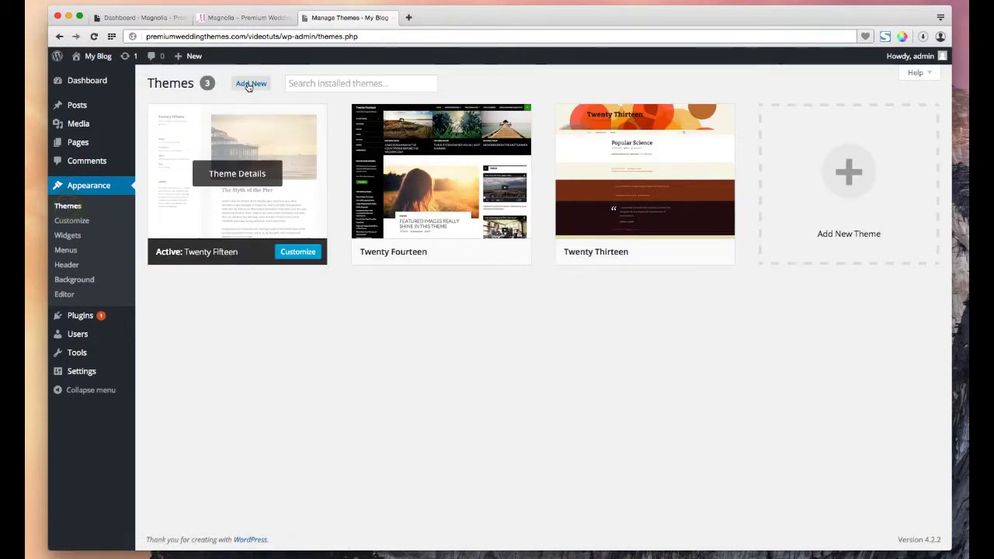
click(250, 84)
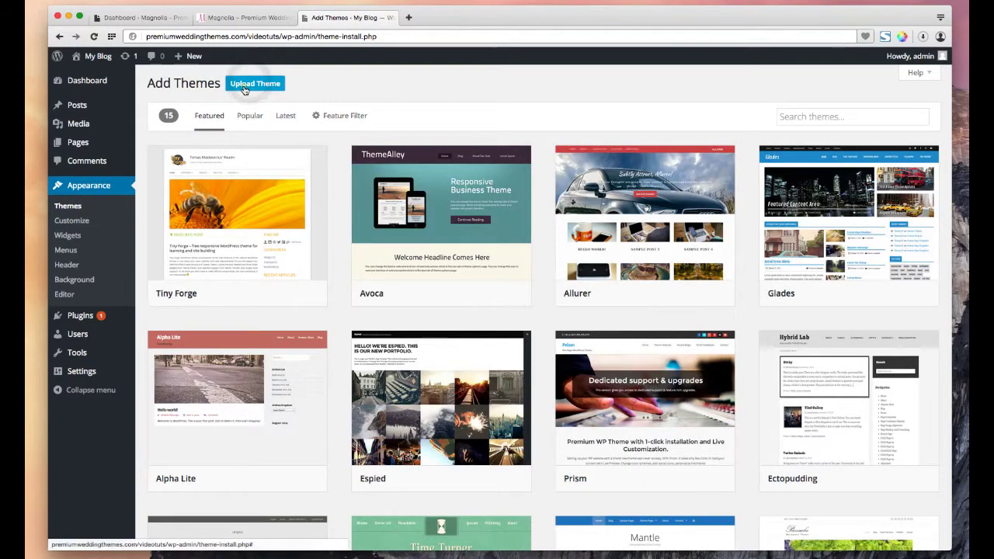
click(243, 84)
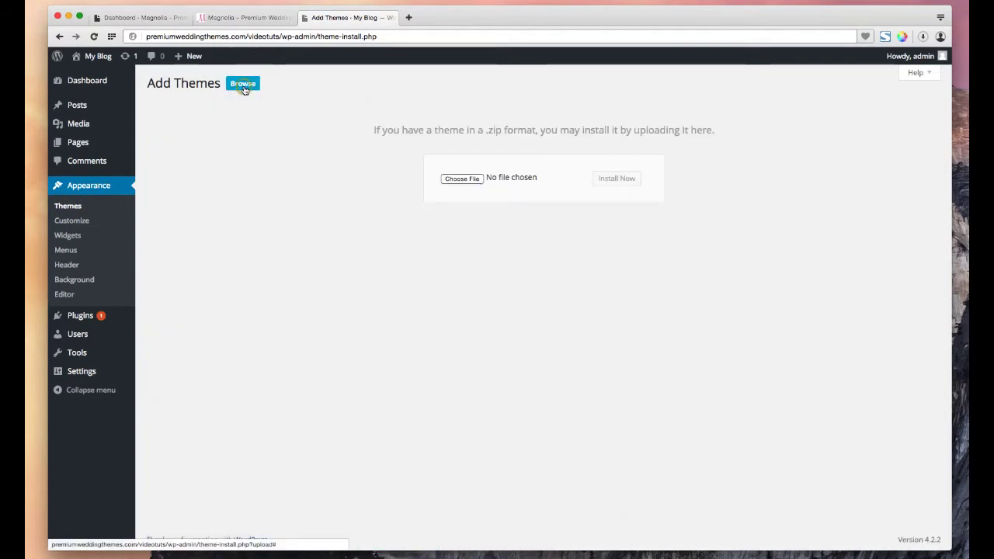
click(458, 179)
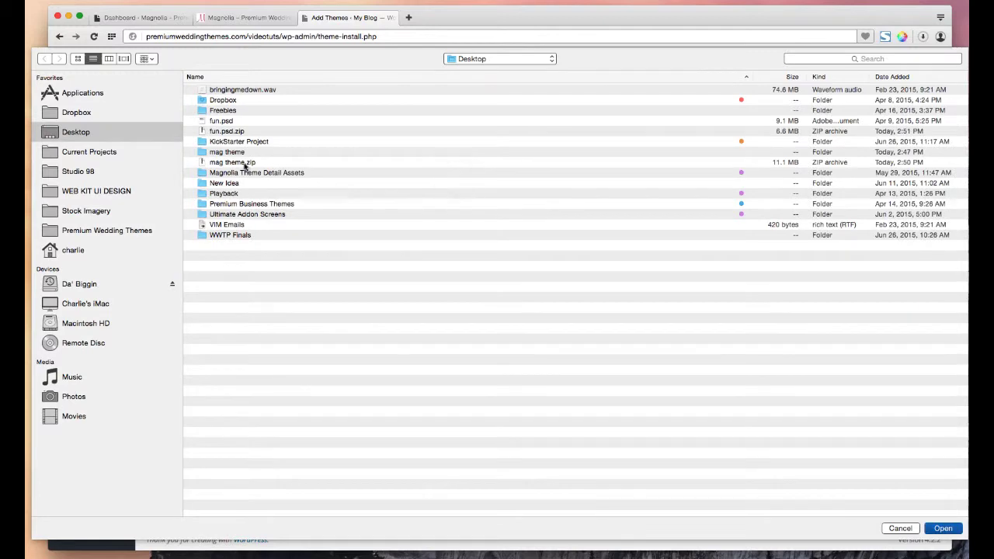
click(245, 163)
click(942, 529)
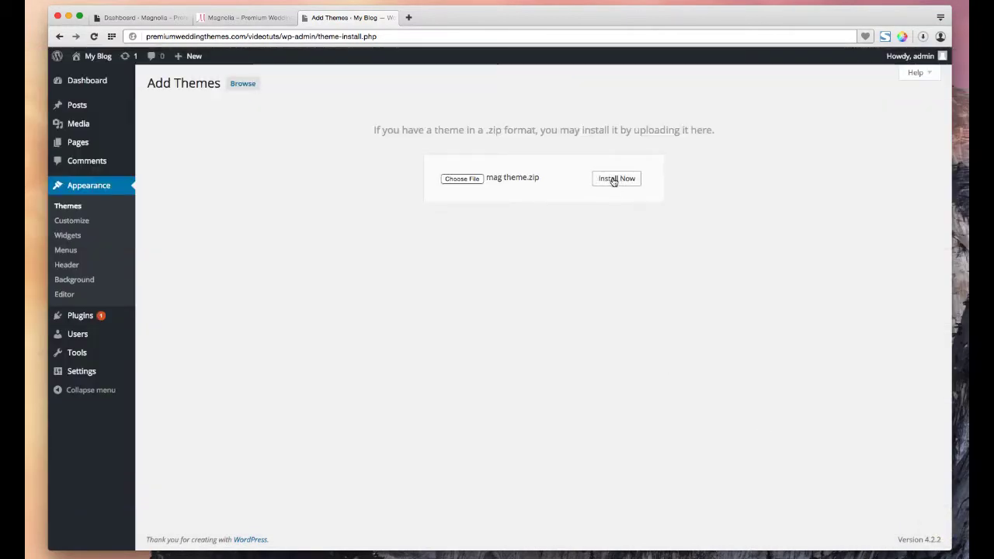
click(613, 179)
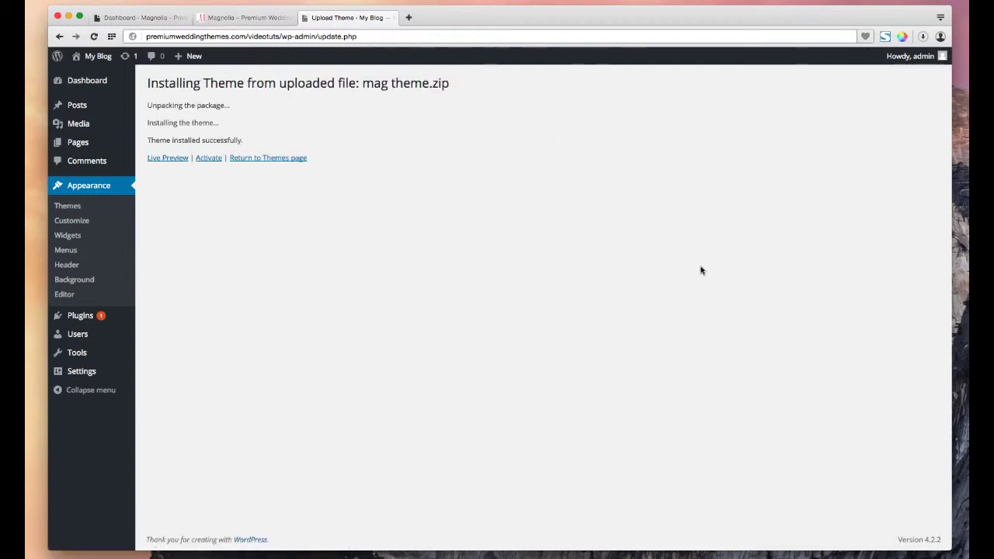
click(210, 160)
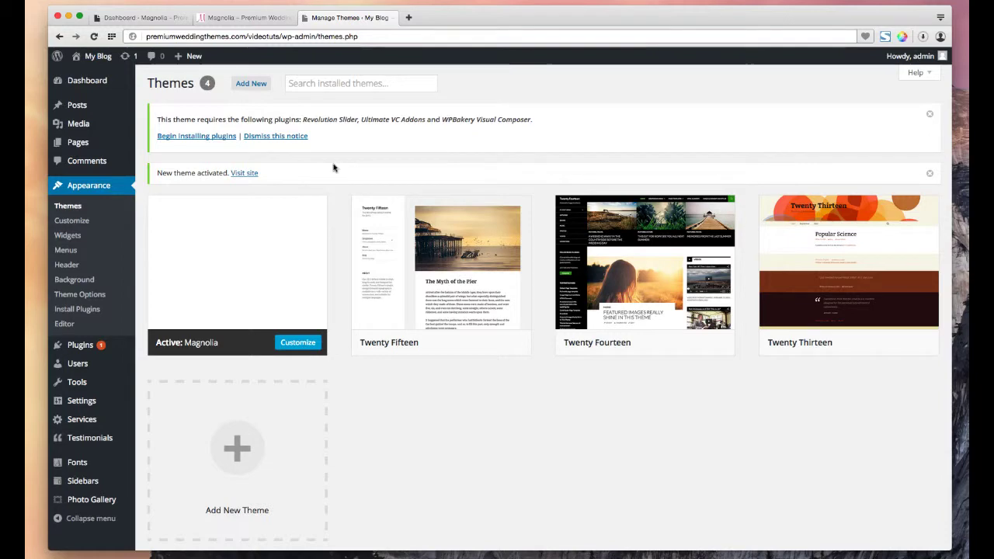
Step: Install the theme's required plugins: Revolution Slider, Ultimate VC Addons and WPBakery Visual Composer
click(194, 136)
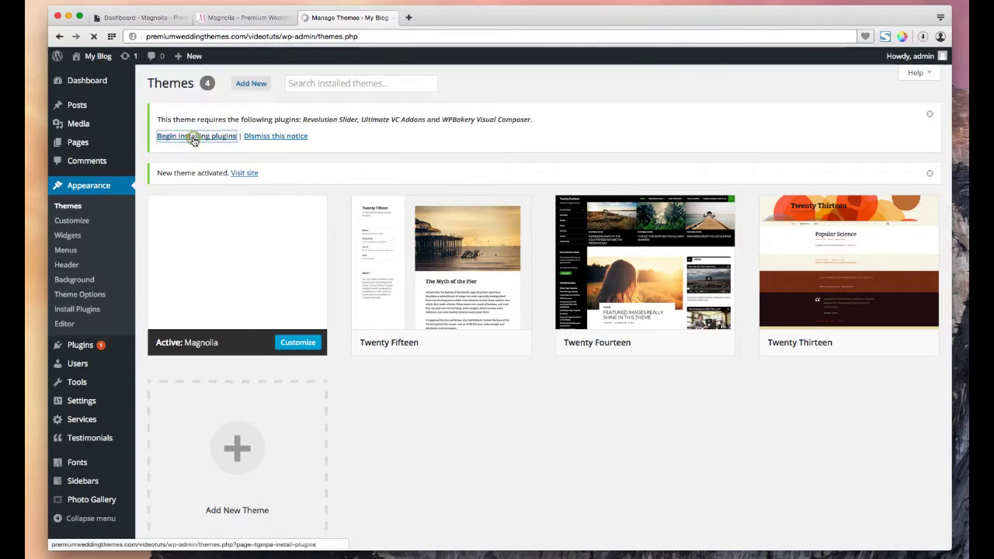
click(182, 156)
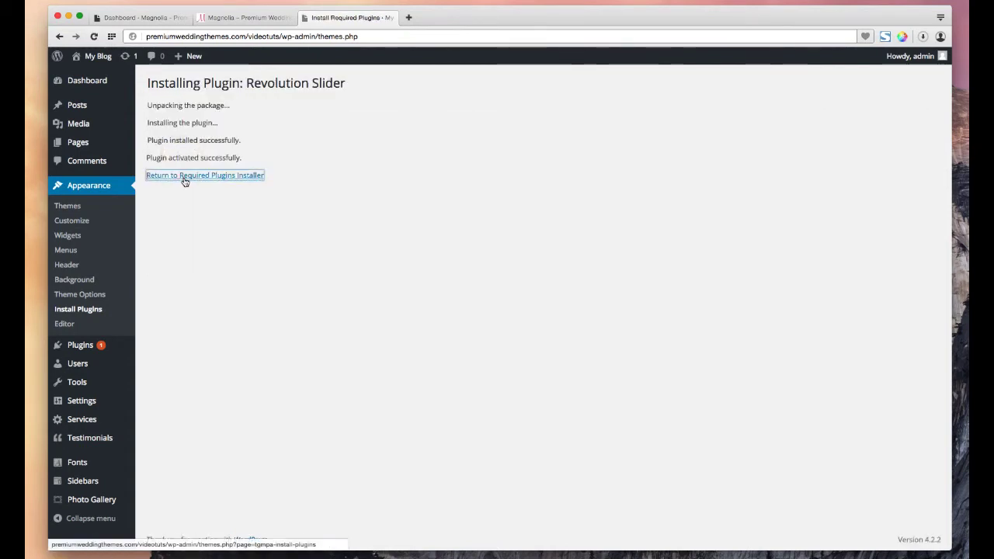
click(183, 176)
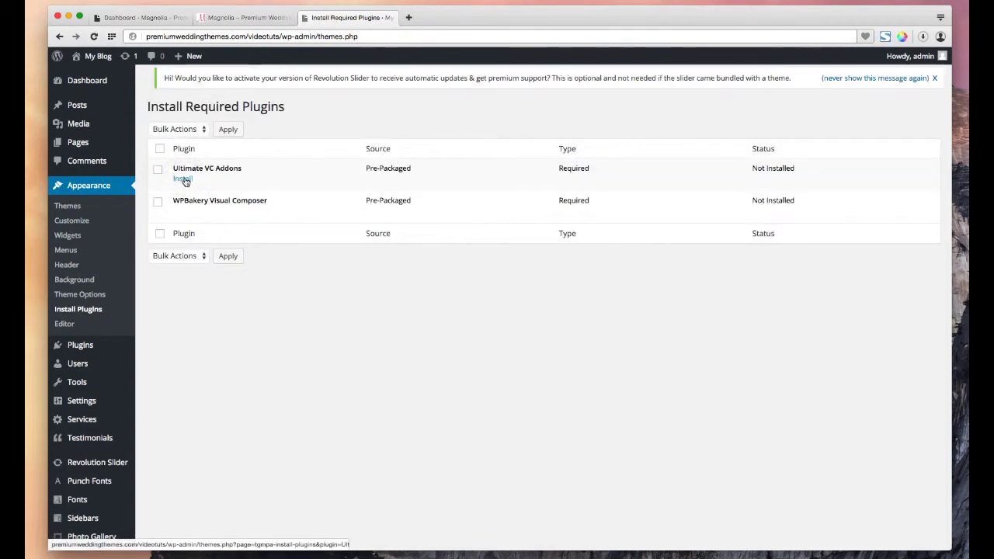
click(184, 180)
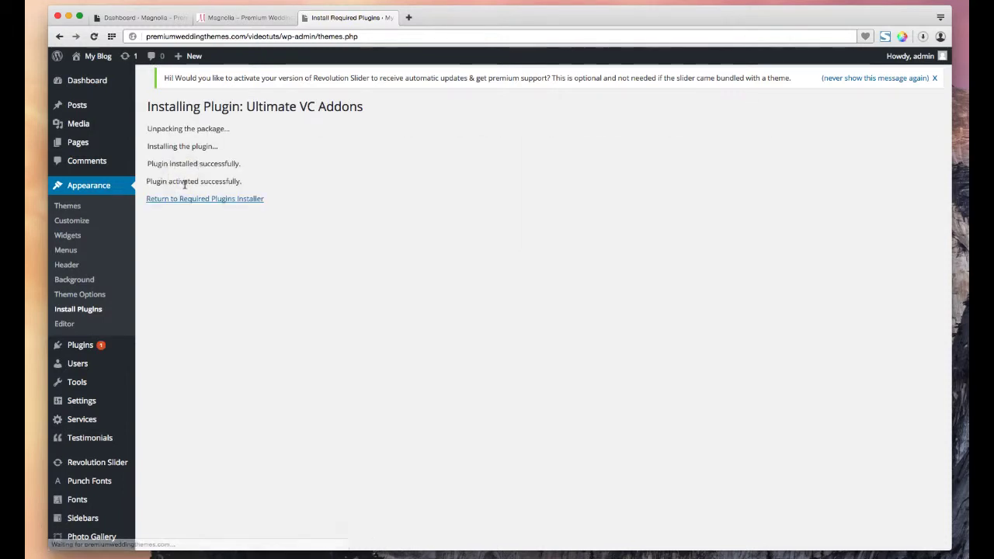
click(181, 199)
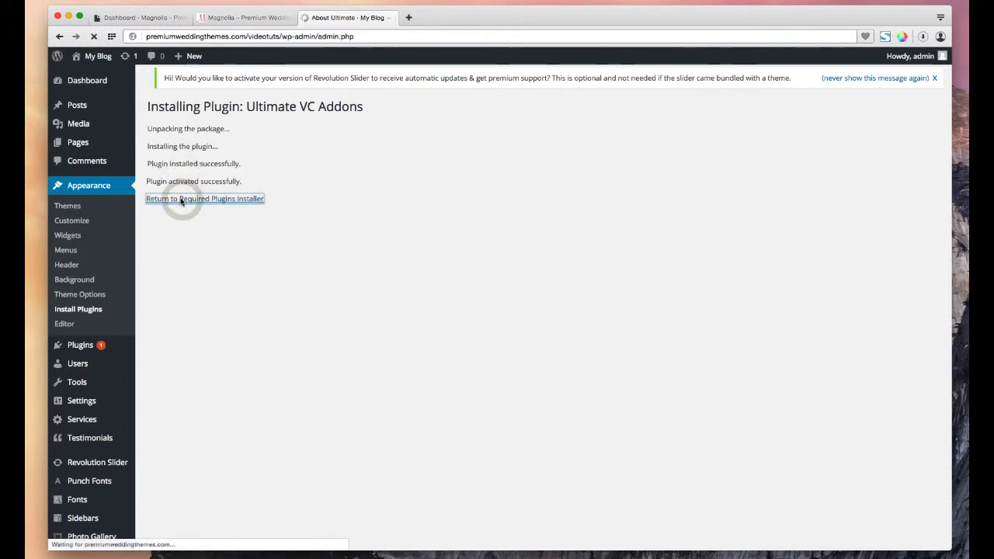
click(217, 188)
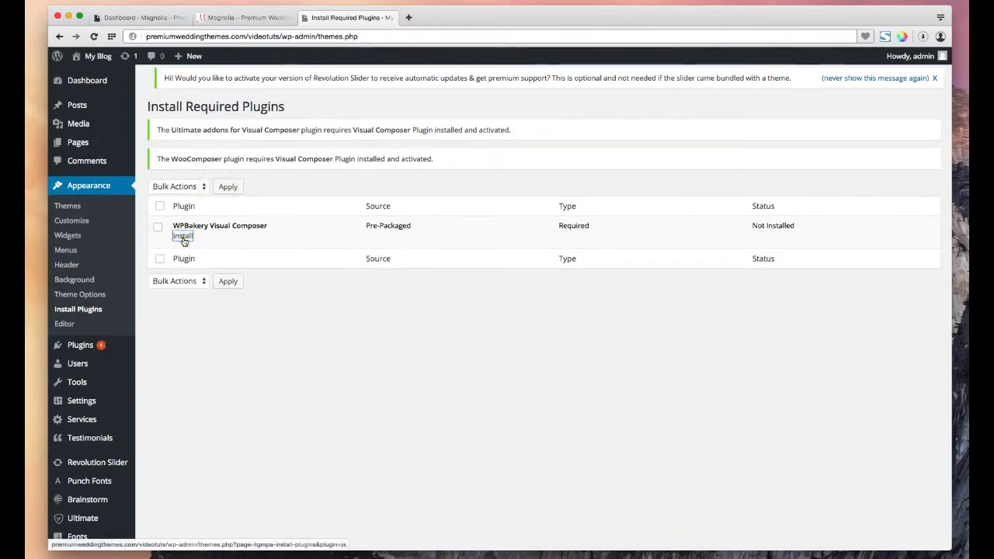
click(183, 236)
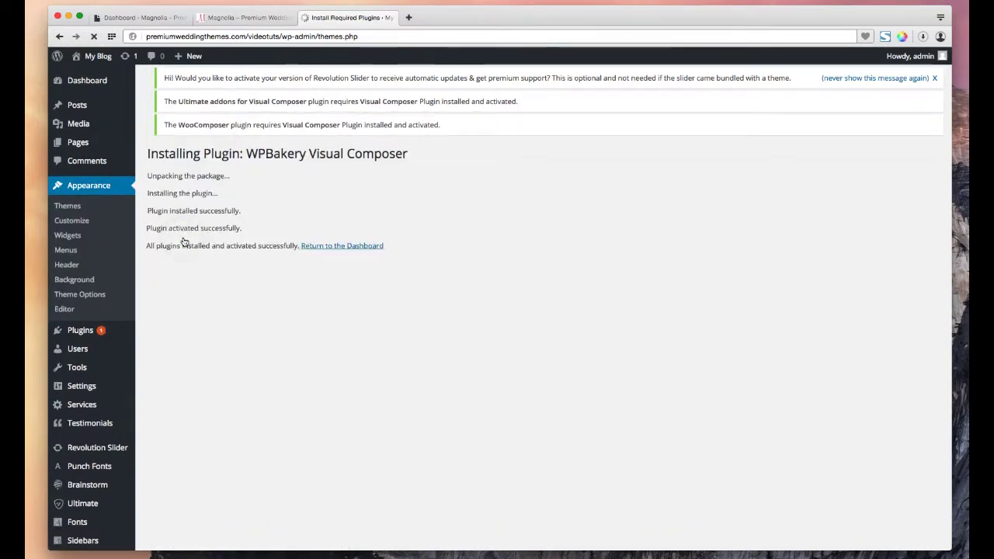
Step: Open the list of installed plugins and permanently hide the Revolution Slider activation notice
mouse_move(90, 332)
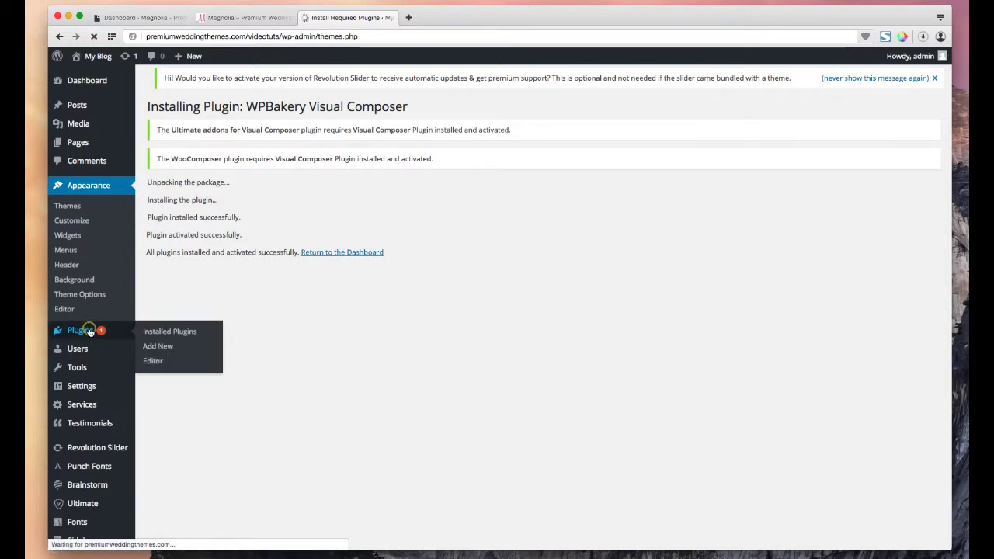
click(209, 332)
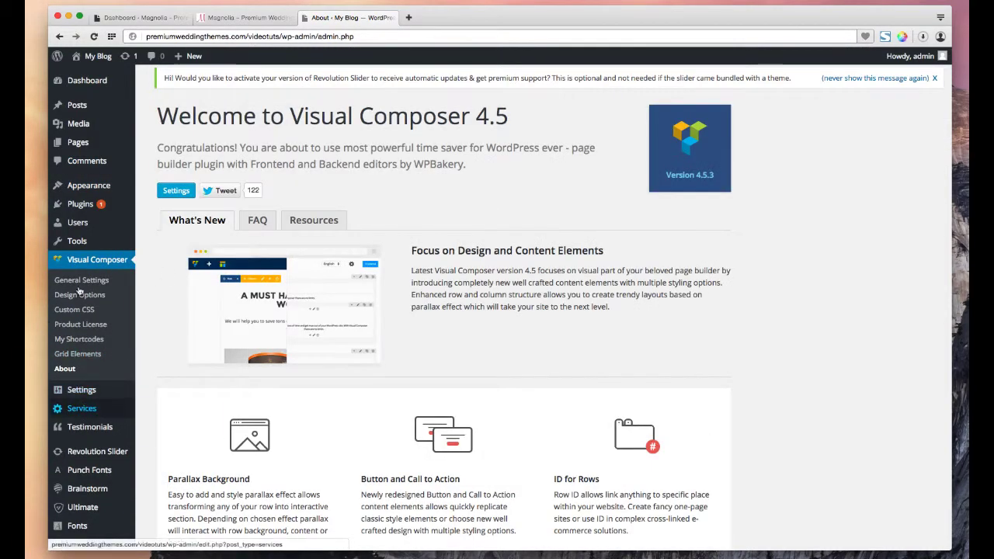
click(83, 203)
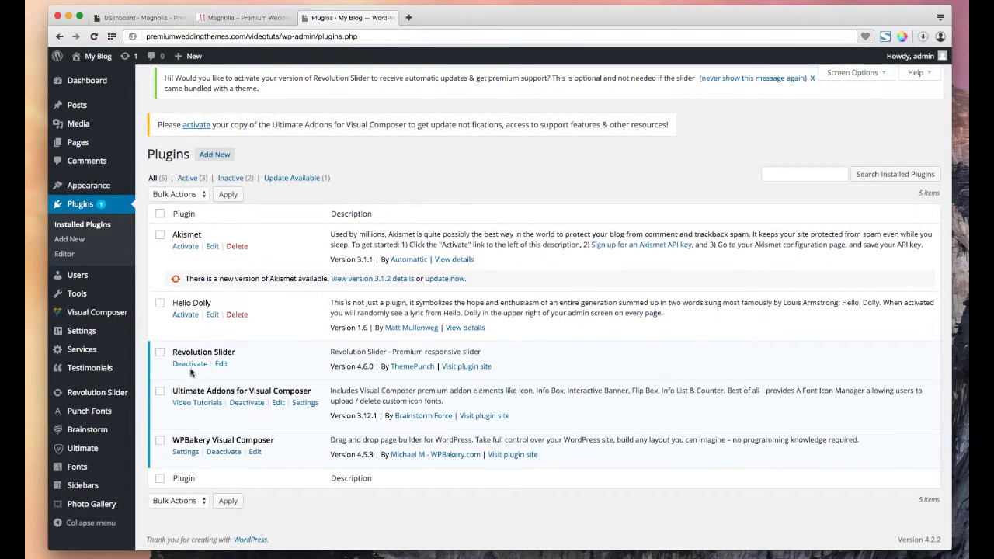
click(788, 79)
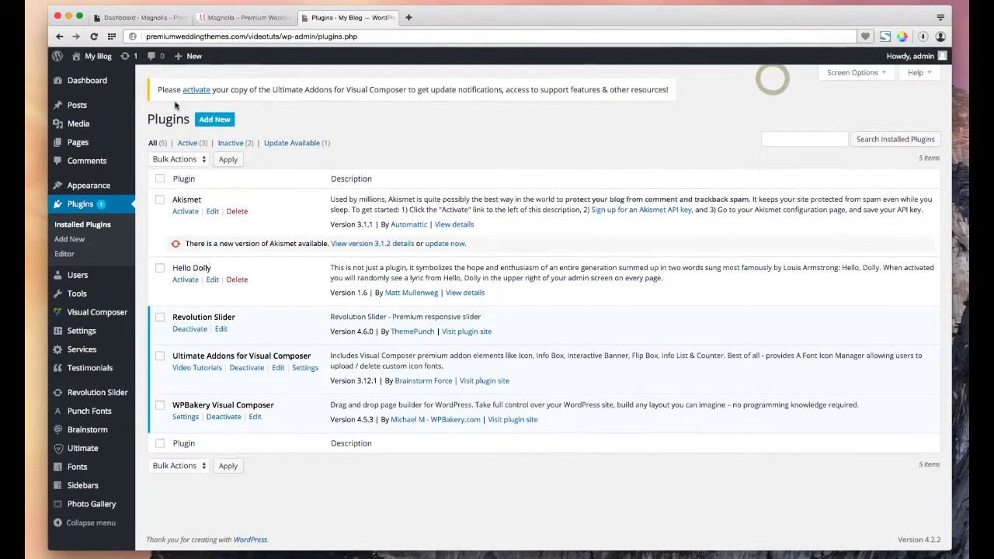
drag(157, 90, 668, 89)
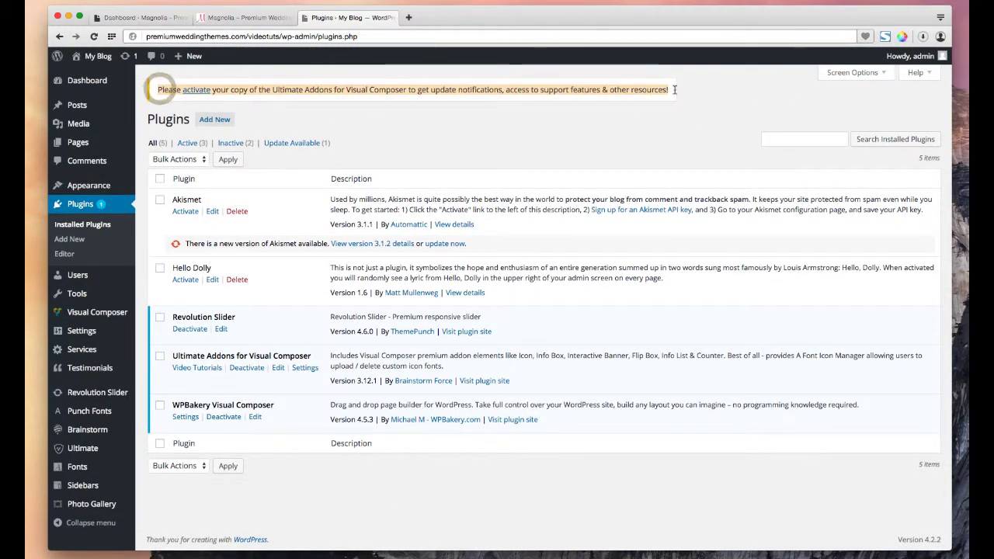
click(665, 137)
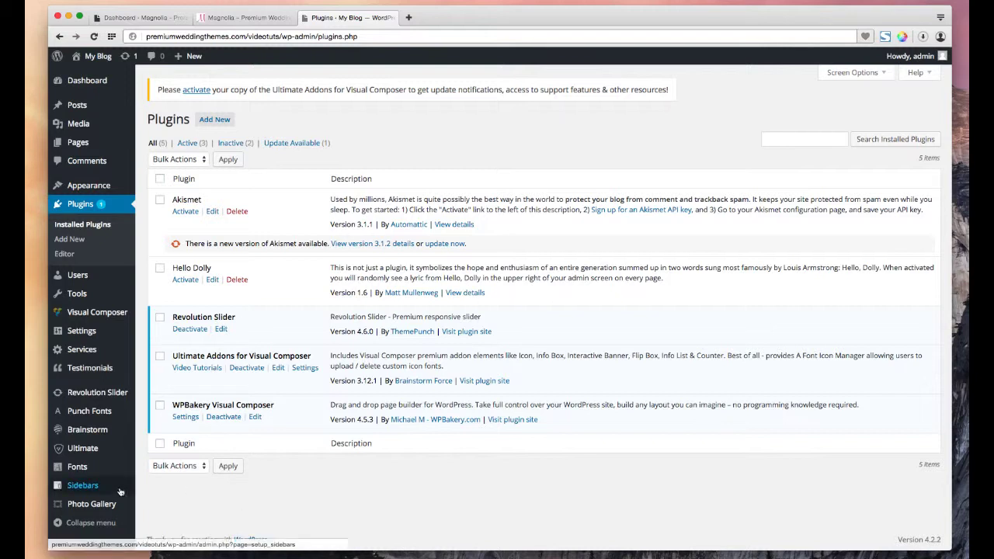
Step: Update the theme's Google fonts list from its Fonts page
click(82, 470)
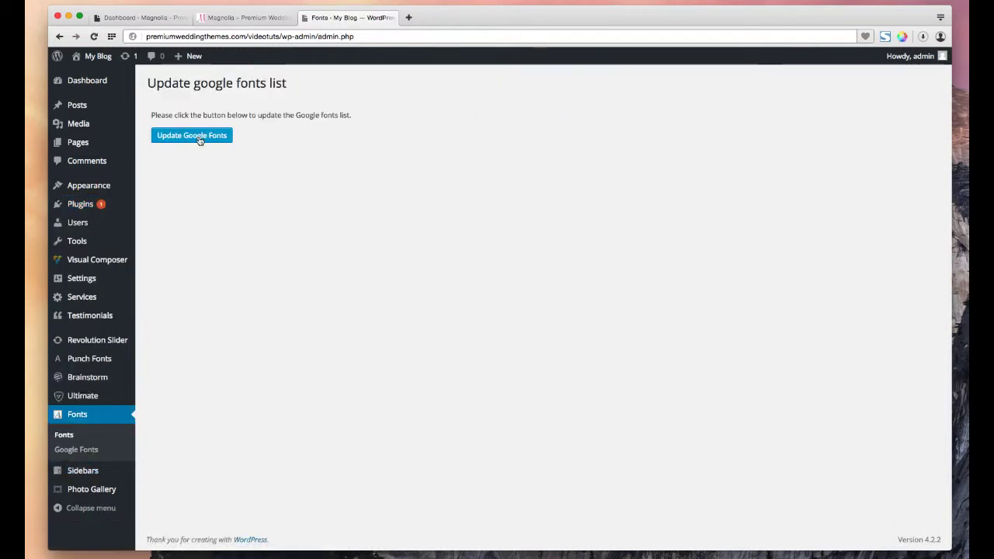
click(196, 139)
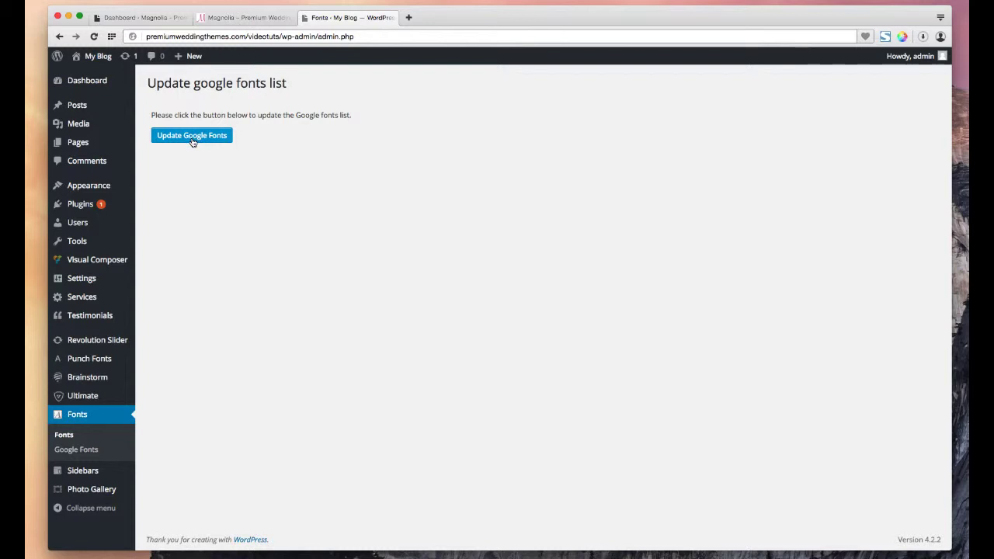
click(193, 142)
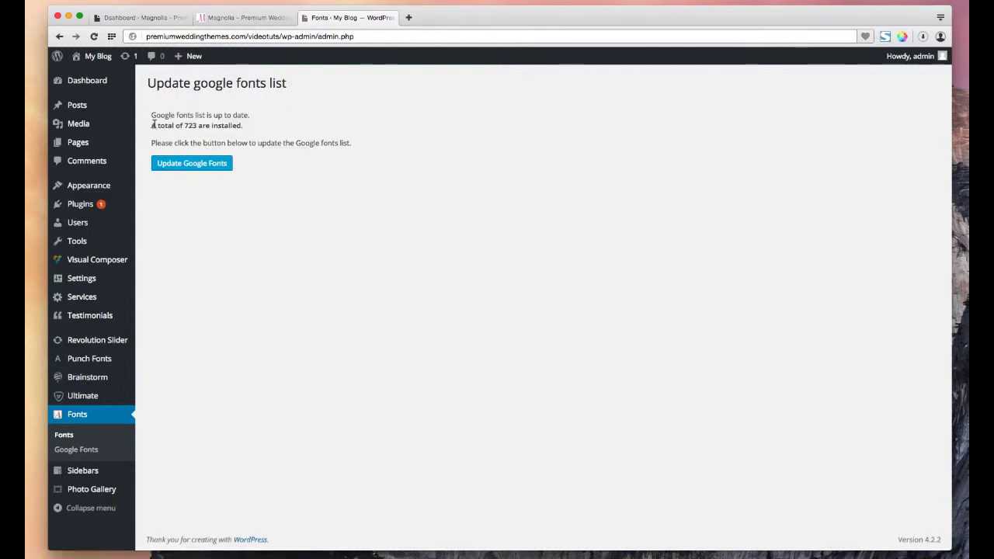
triple_click(153, 125)
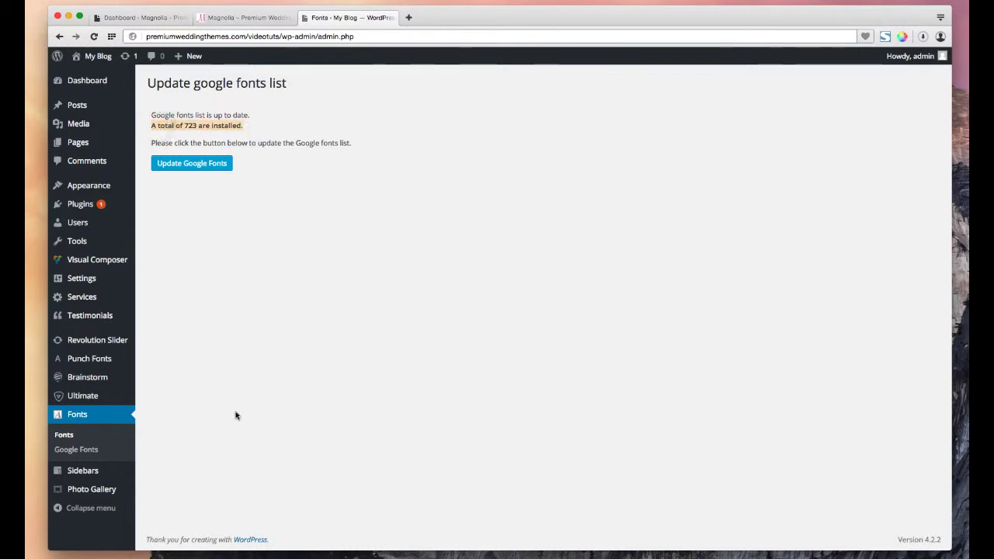
Step: Enable the Google fonts Adamina and Akronim, plus Amiri on the second page of the font list
click(76, 451)
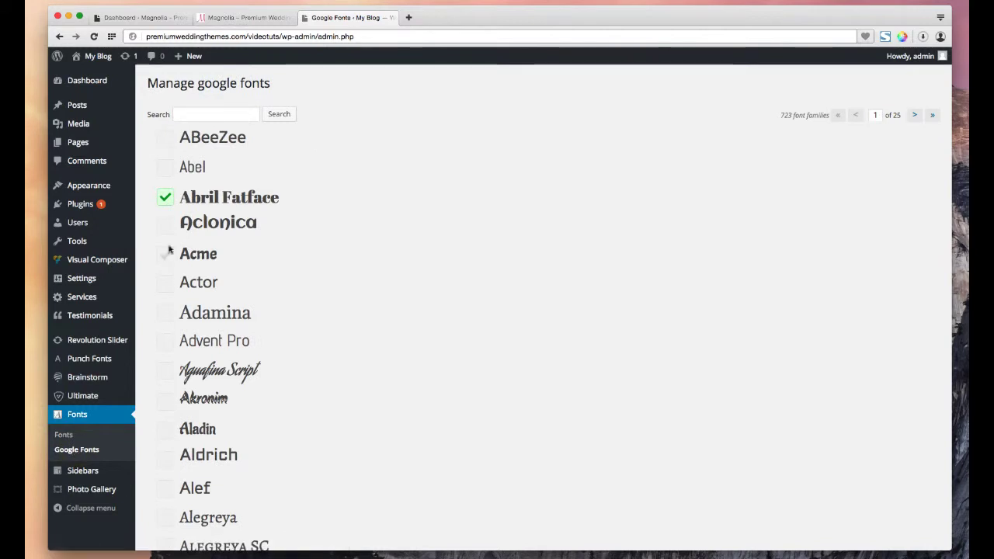
scroll(180, 233, down, 2)
click(166, 263)
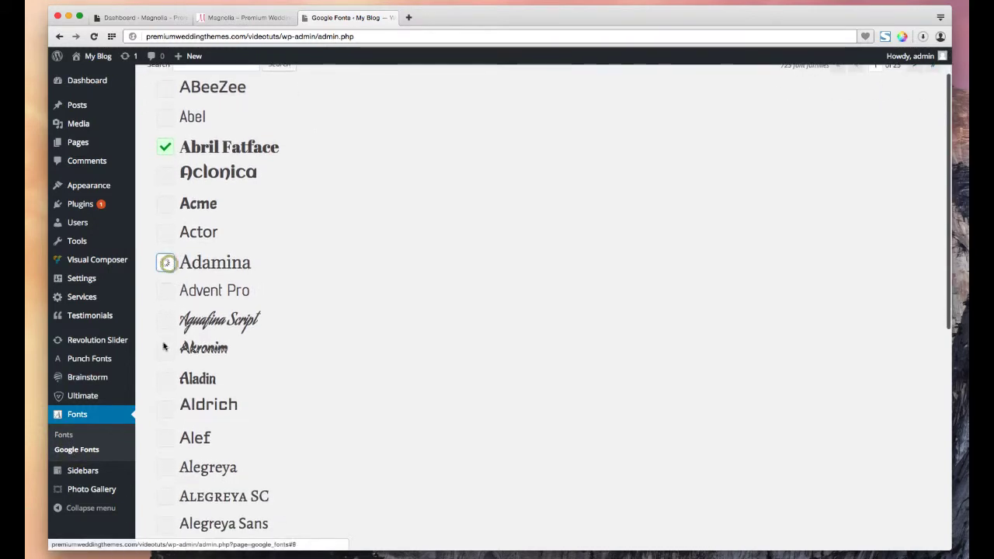
click(166, 350)
scroll(298, 341, up, 2)
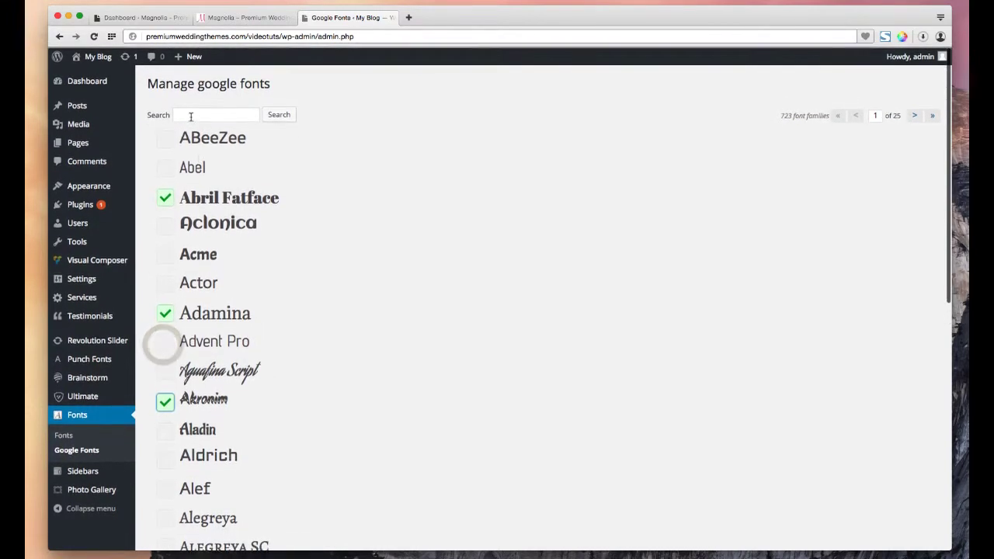
click(913, 115)
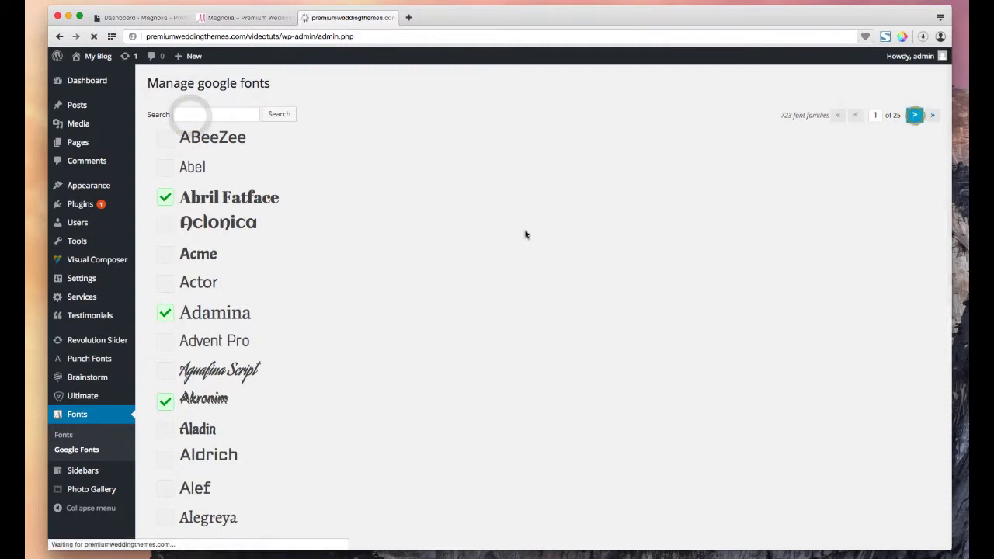
click(165, 226)
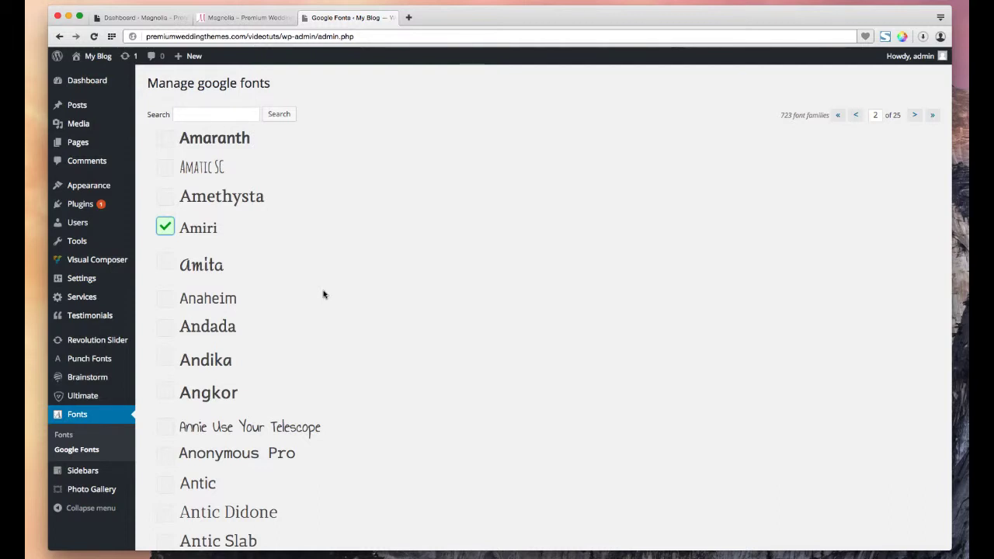
Step: Create a new page titled "Home" and dismiss the Visual Composer and distraction-free writing tips
mouse_move(126, 314)
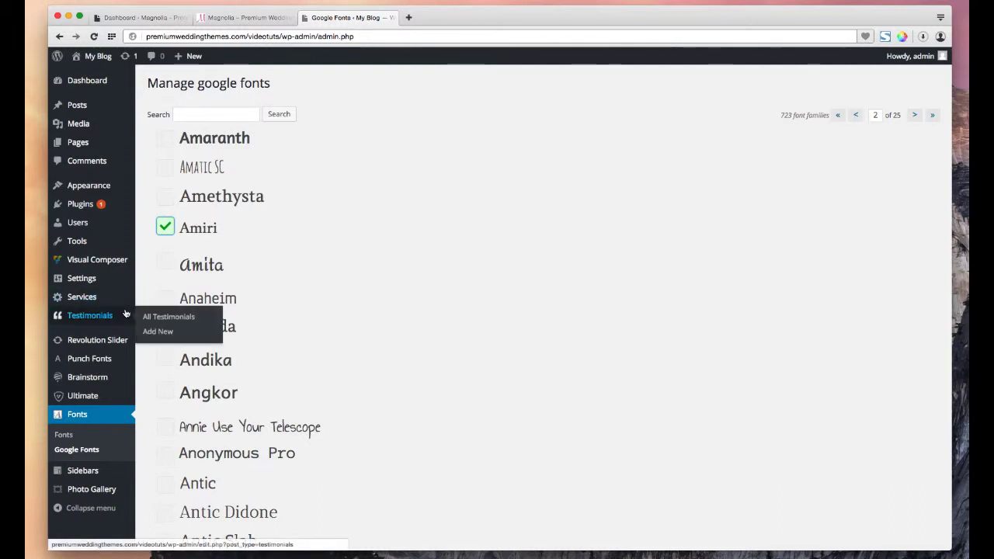
click(78, 145)
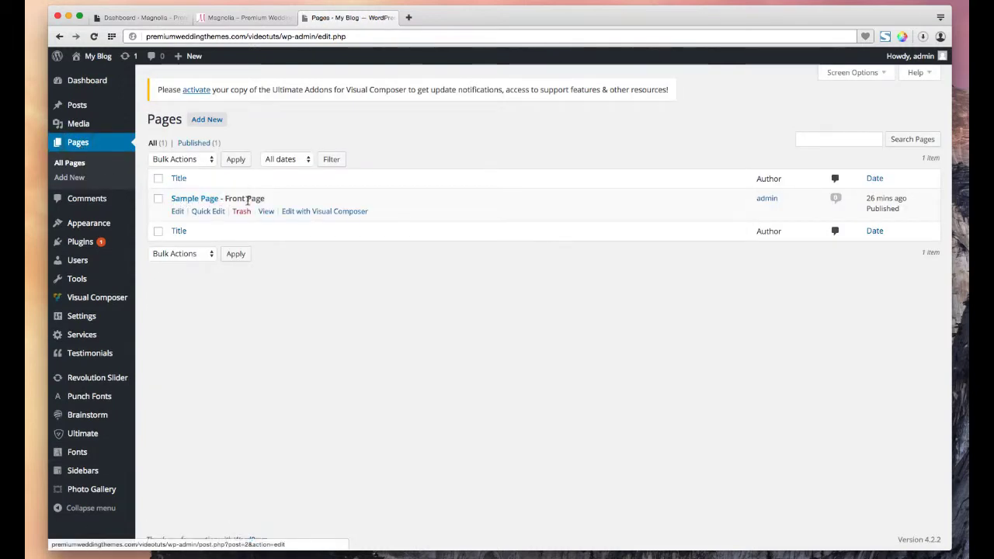
click(207, 120)
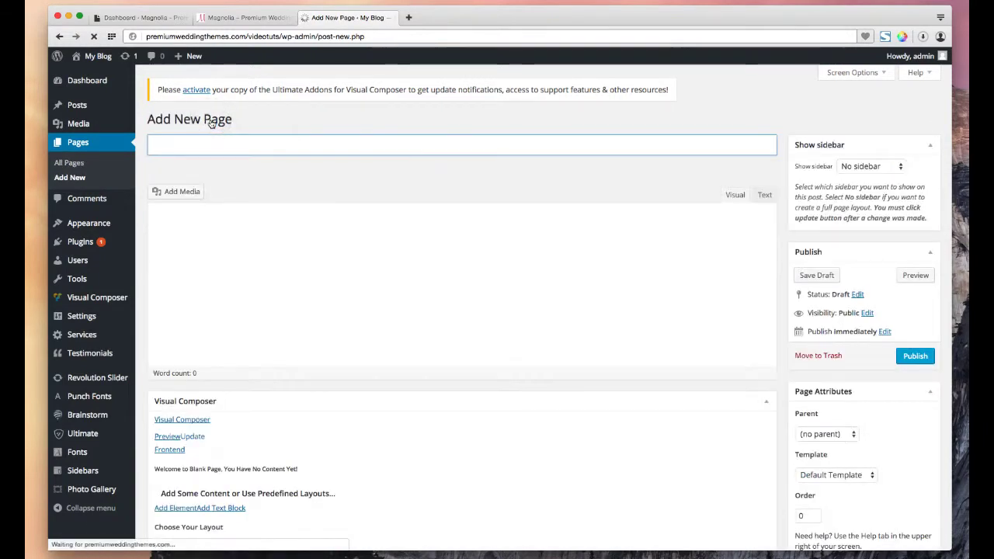
text(Home)
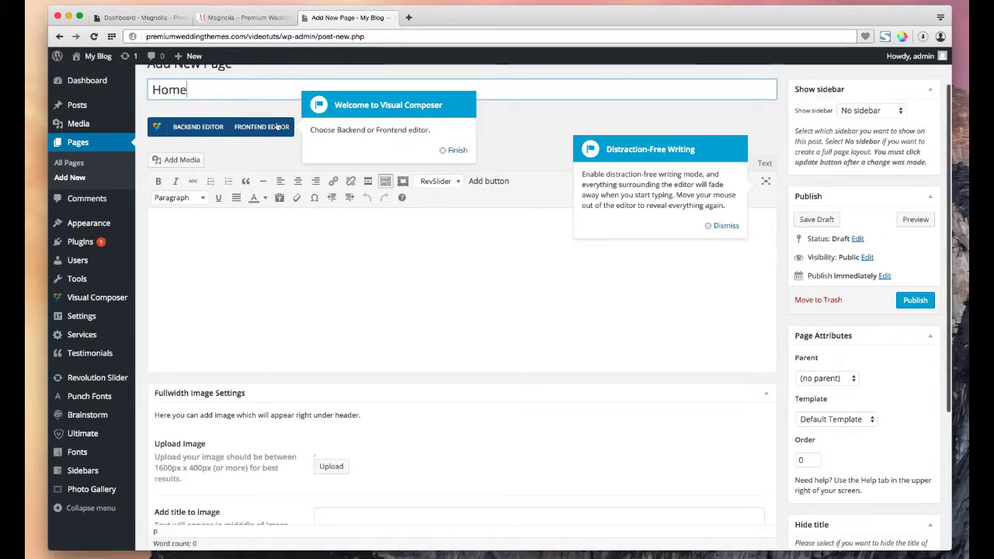
click(454, 150)
click(722, 226)
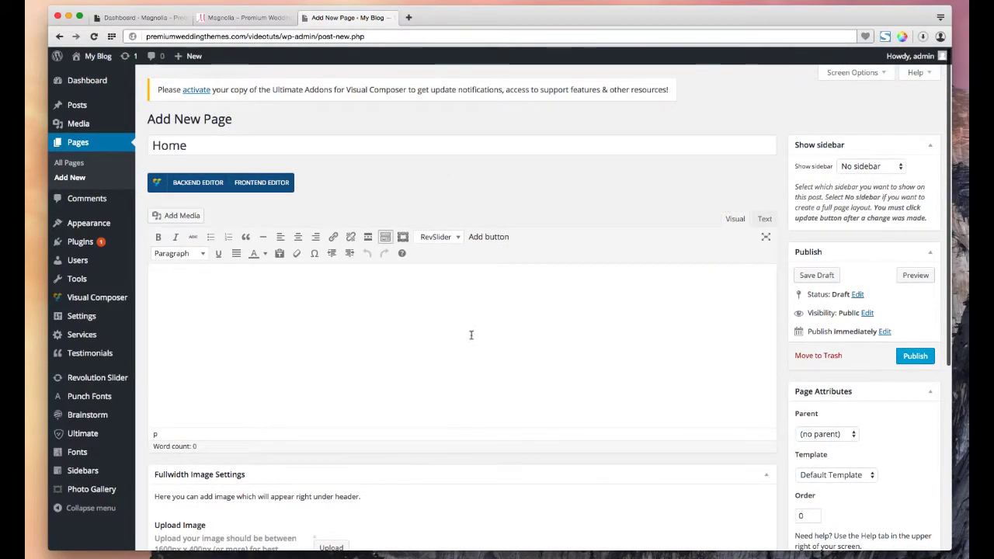
Step: Publish the Home page and save it as the site's static front page in the reading settings
click(913, 357)
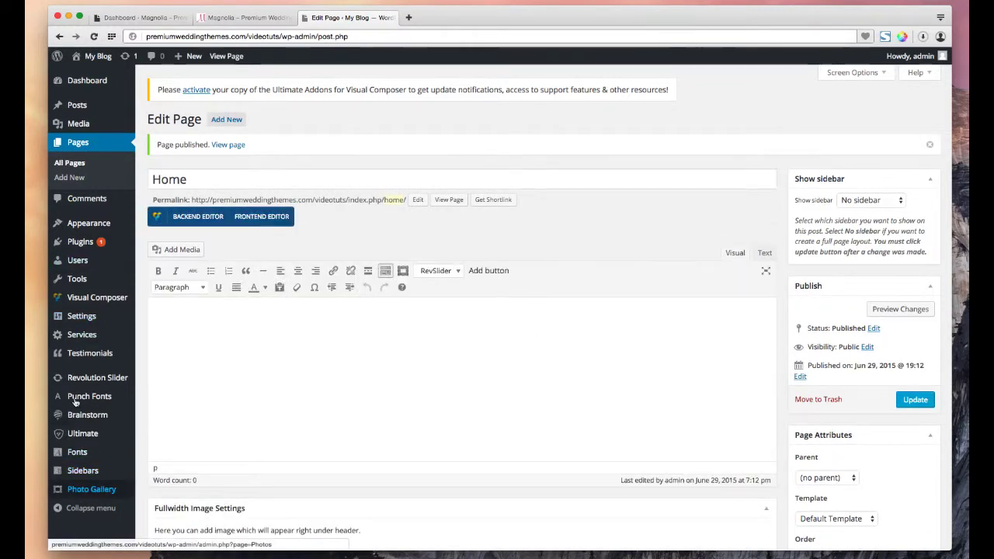
mouse_move(80, 318)
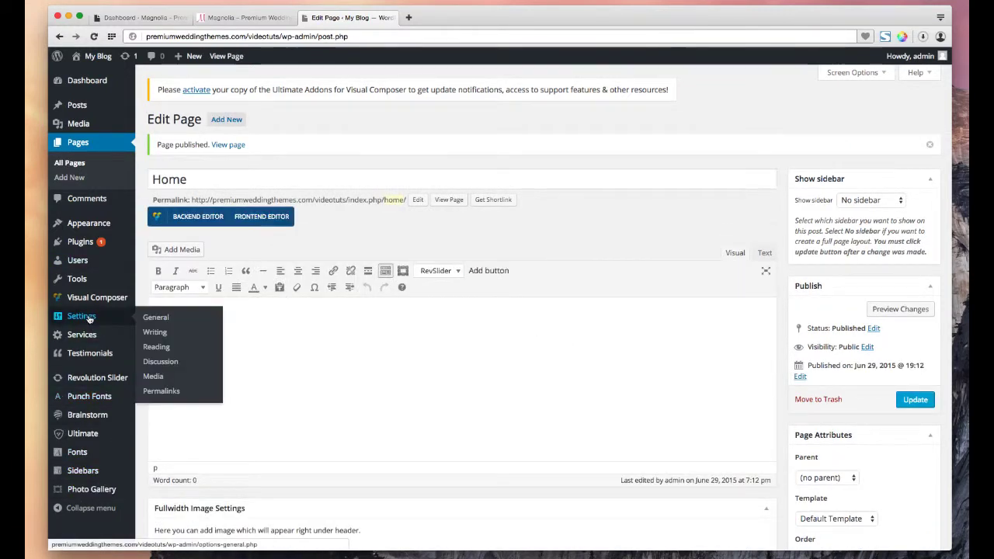
click(153, 348)
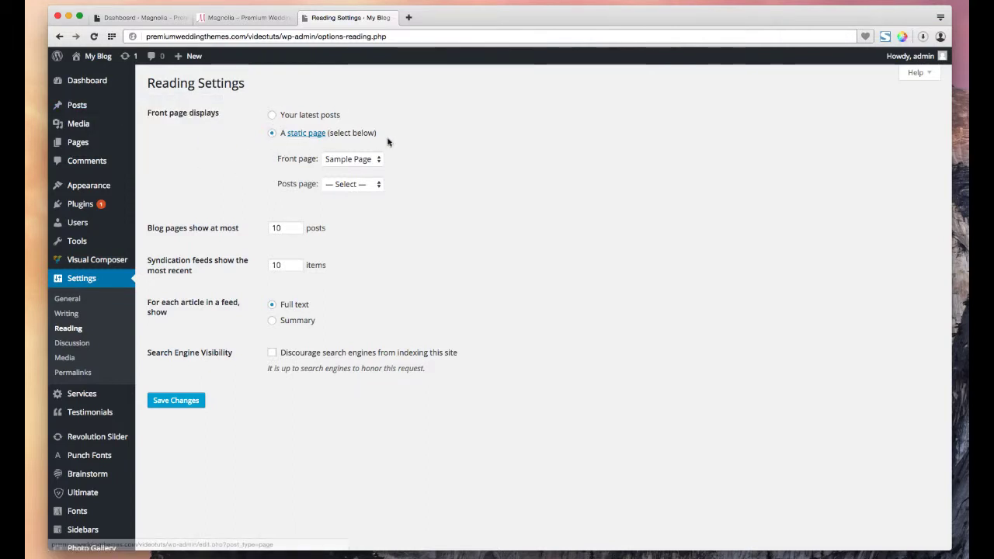
click(359, 161)
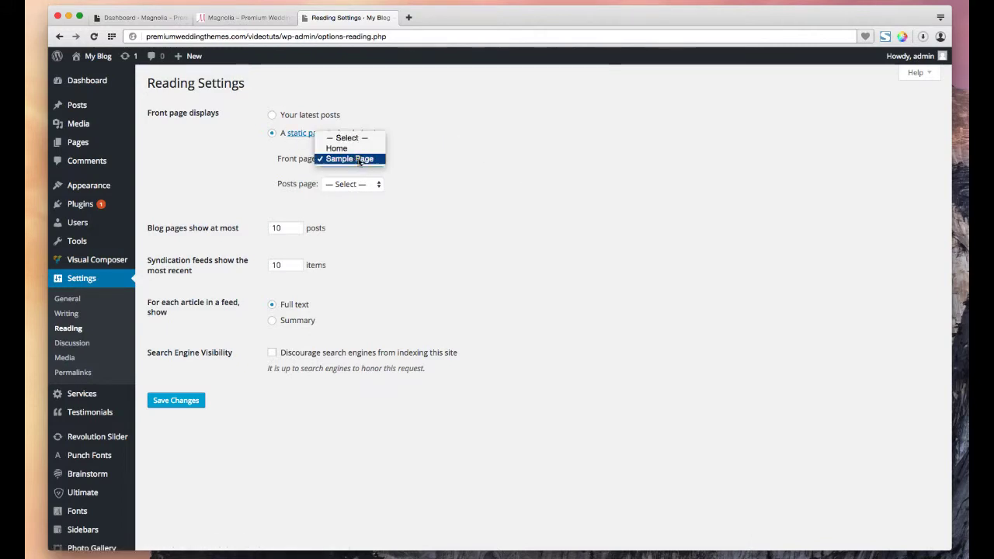
click(338, 148)
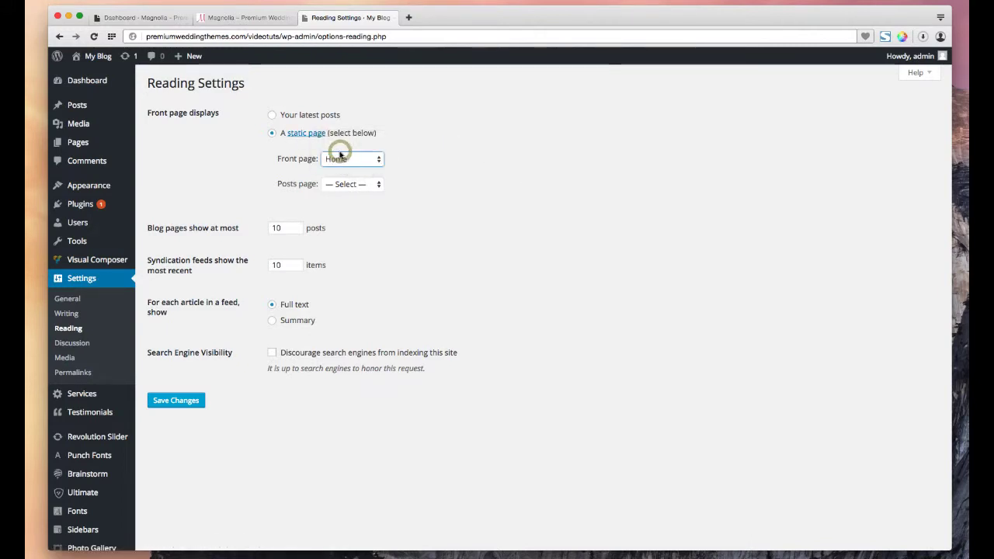
click(184, 406)
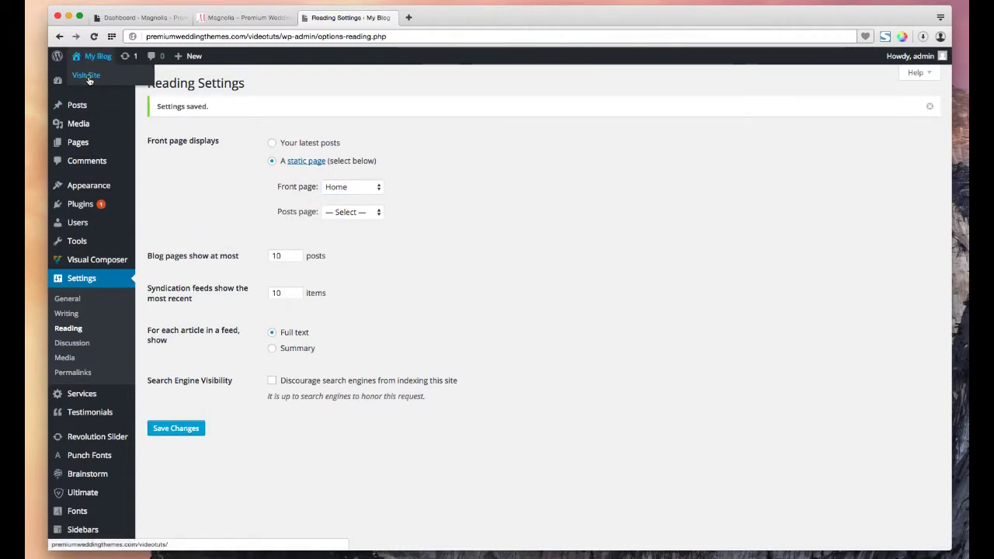
Step: Open the live site in a new browser tab and look over its front page from header to footer
super+click(87, 76)
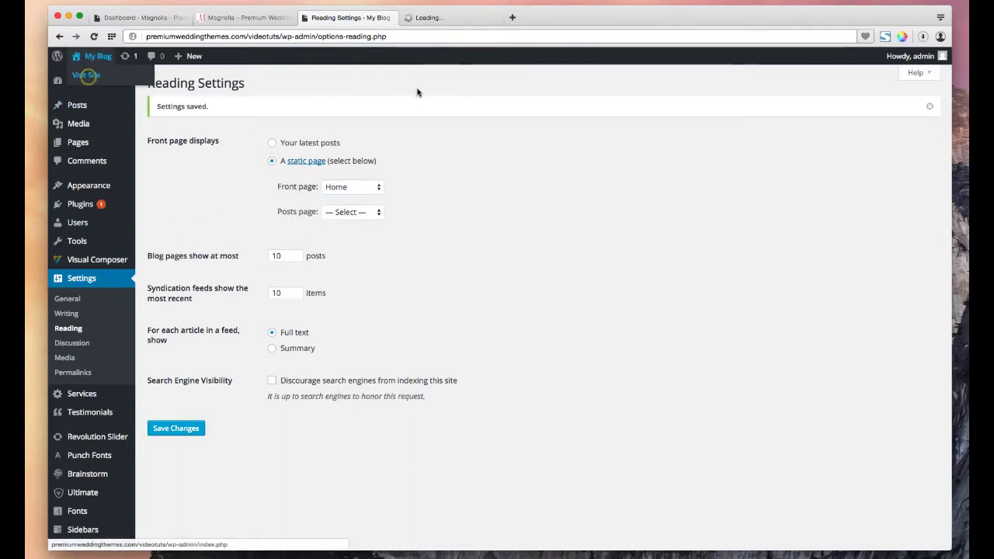
click(458, 19)
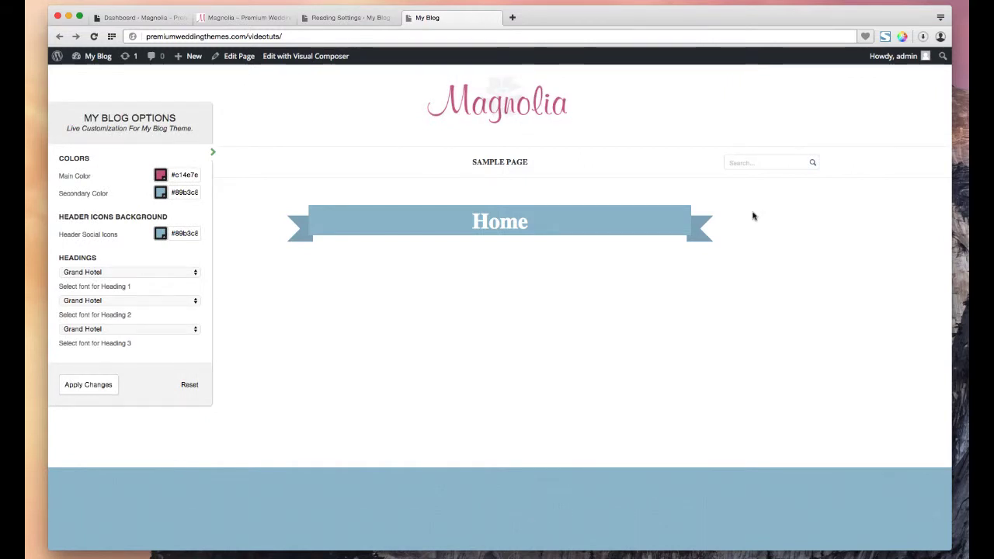
scroll(554, 382, down, 5)
scroll(552, 328, up, 5)
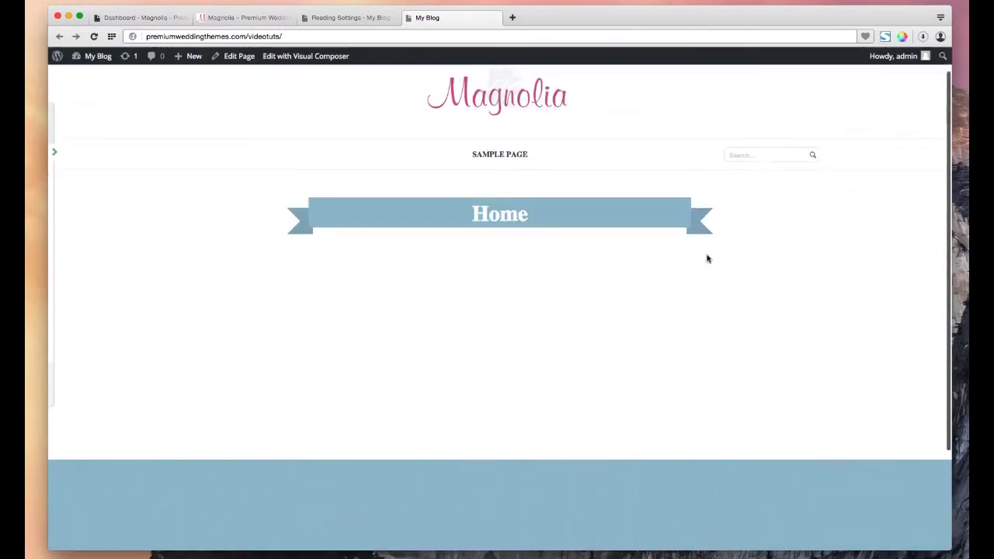
scroll(405, 305, up, 1)
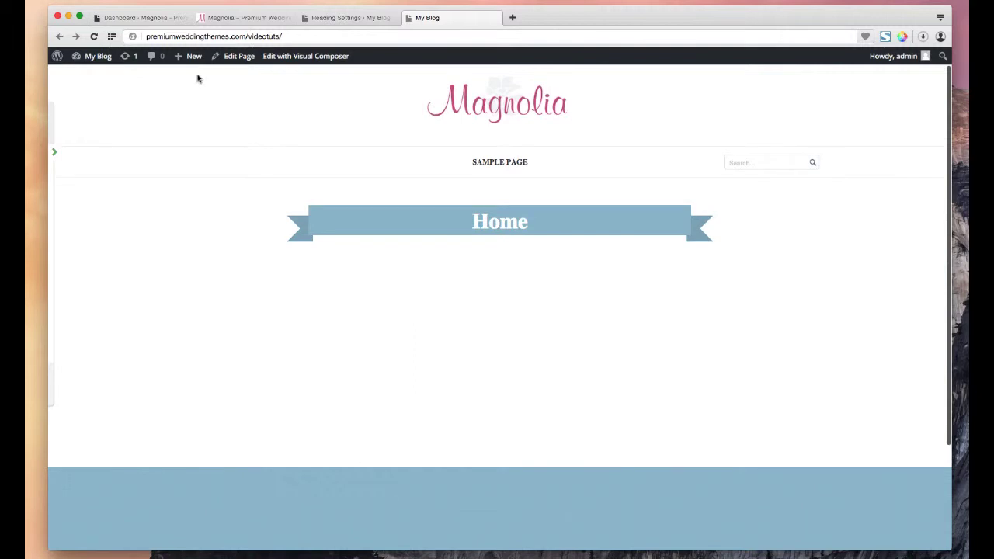
Step: Create a new navigation menu named "Footer" and assign it to the Footer menu theme location
click(347, 17)
mouse_move(91, 254)
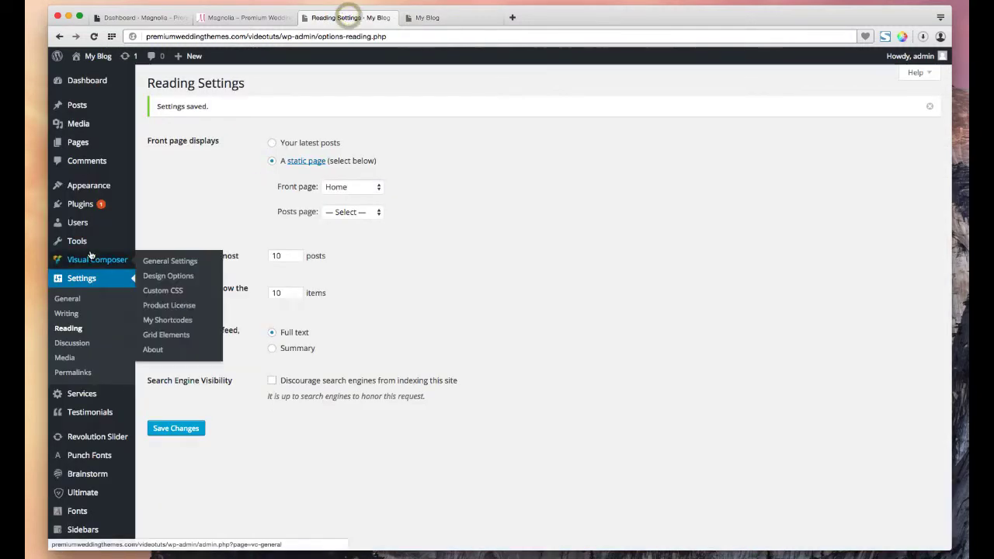
mouse_move(93, 187)
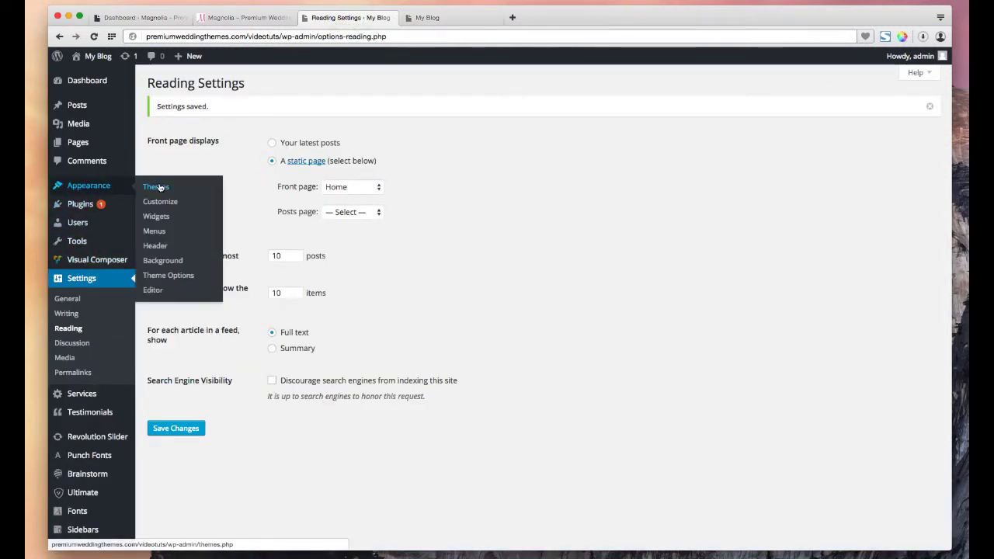
click(155, 233)
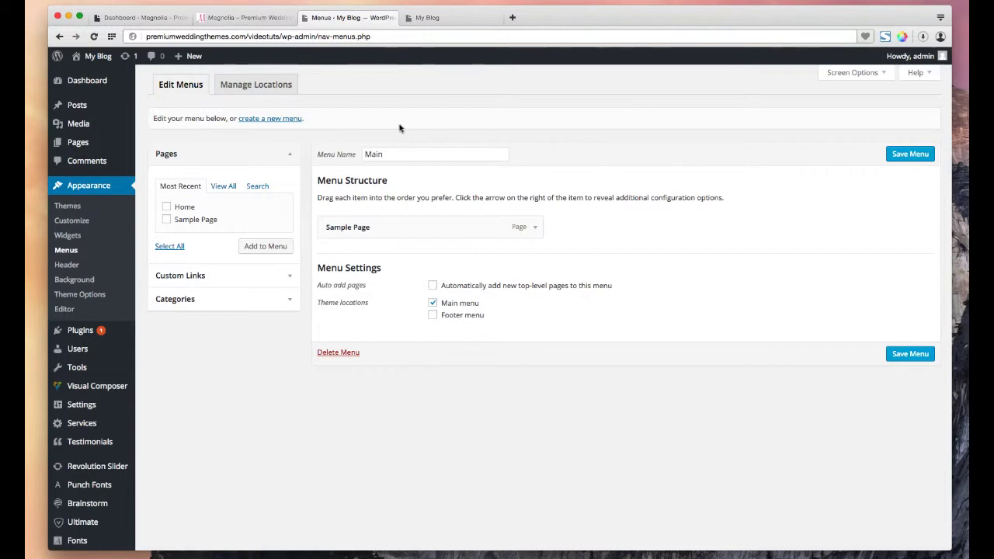
click(268, 119)
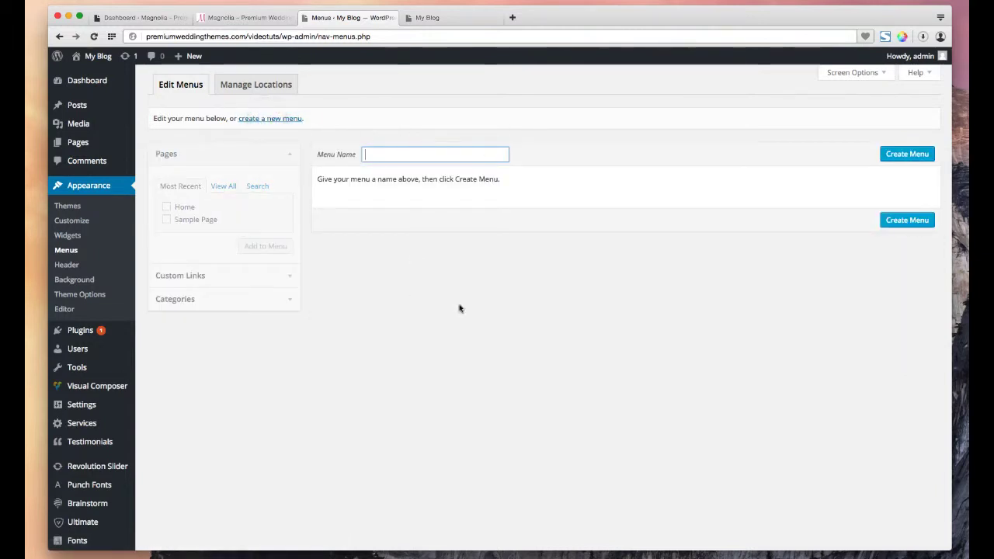
text(Footer)
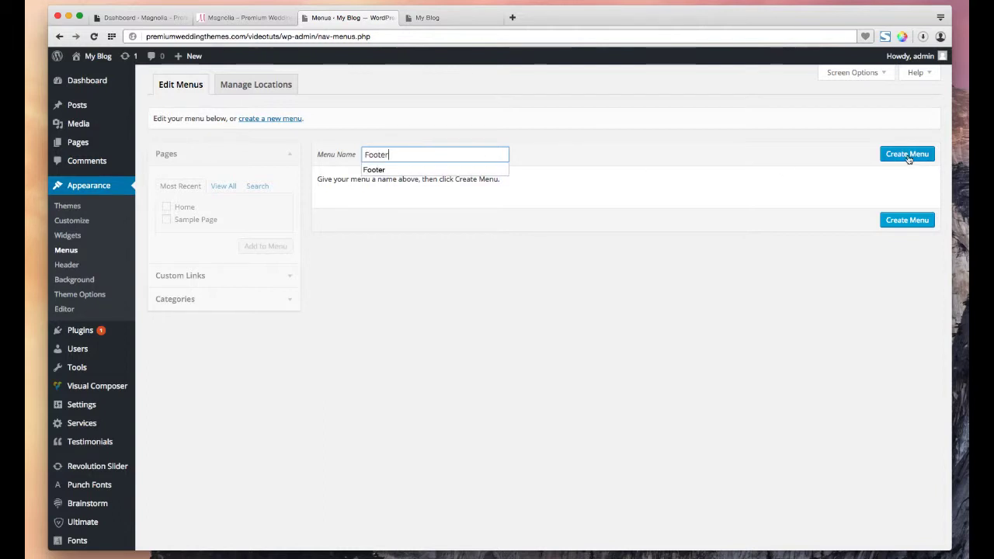
click(908, 159)
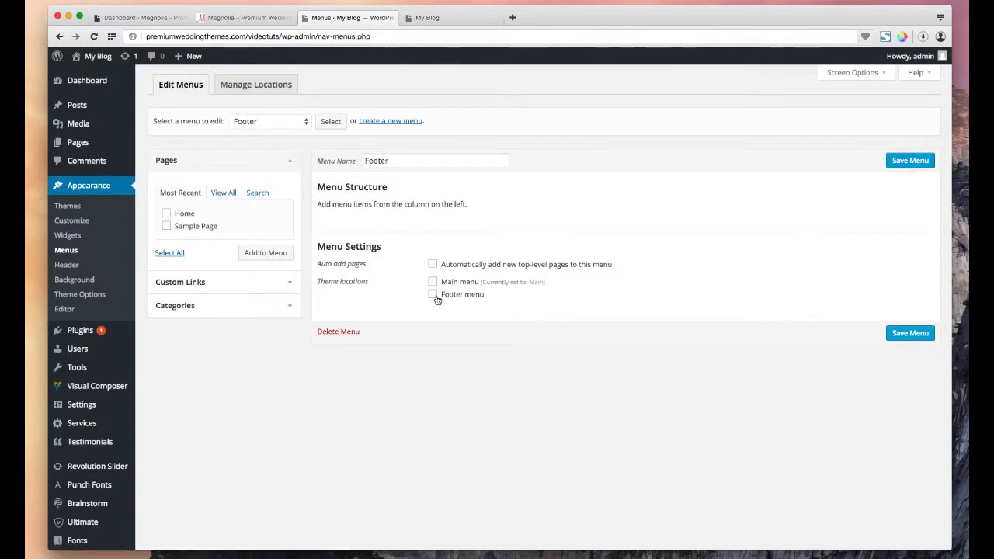
click(432, 295)
click(910, 333)
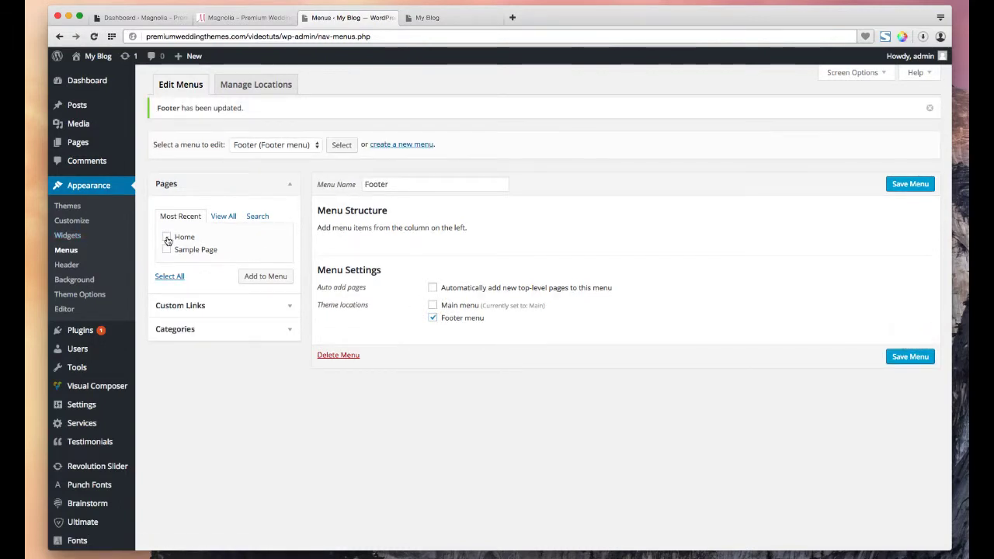
Step: Add the Home and Sample Page pages to the Footer menu and save it
click(167, 250)
click(257, 277)
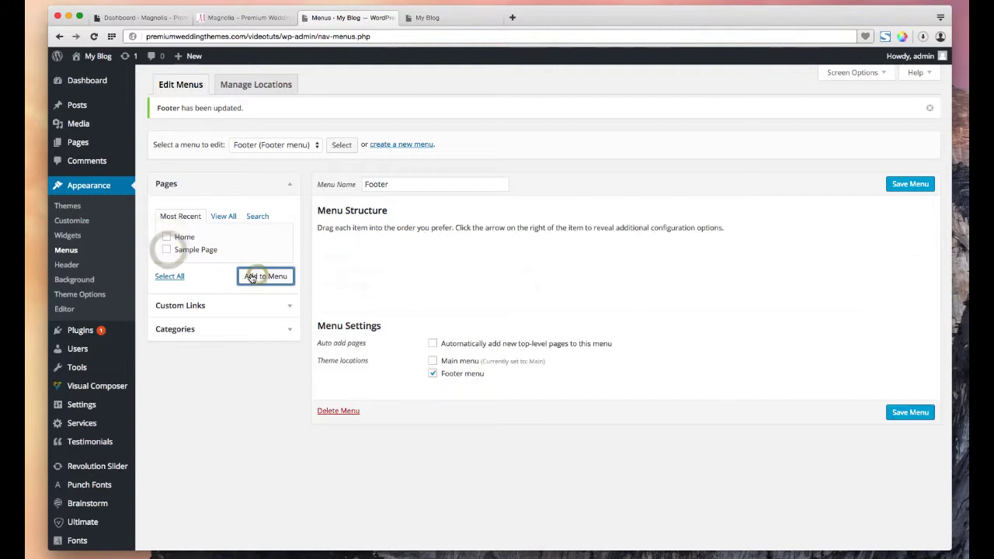
click(907, 413)
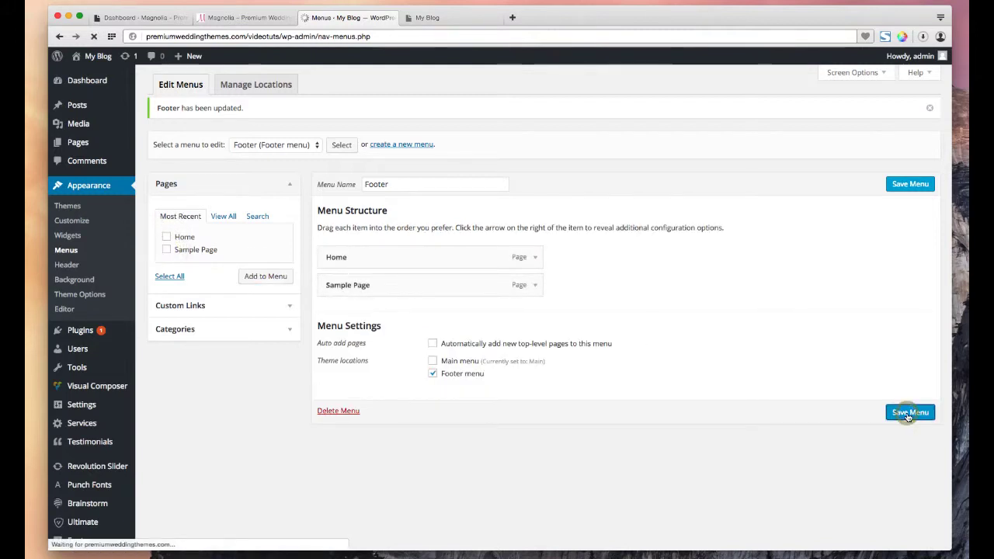
Step: Load the Main menu and the Footer menu in turn to compare their items and theme locations
click(284, 145)
click(275, 154)
click(342, 145)
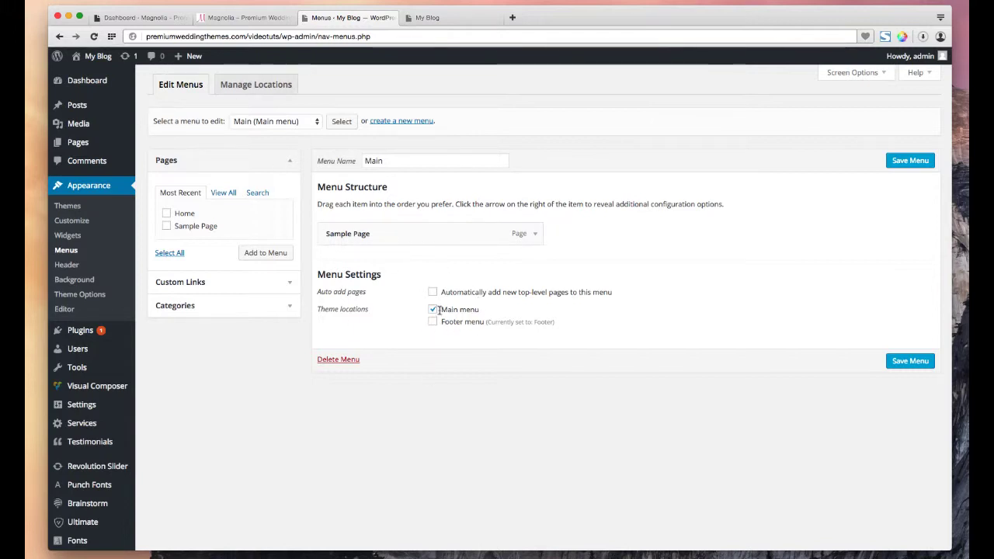
click(263, 123)
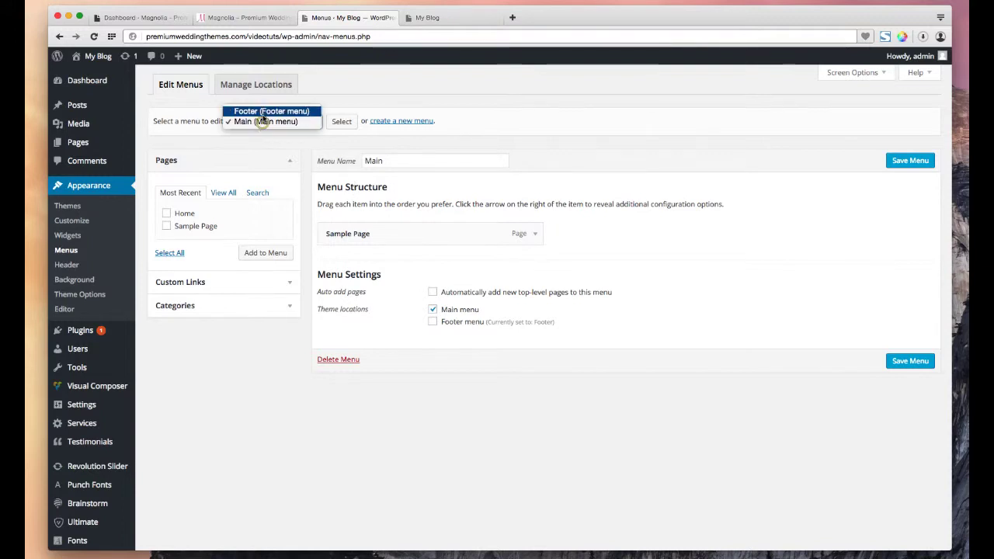
click(262, 109)
click(341, 124)
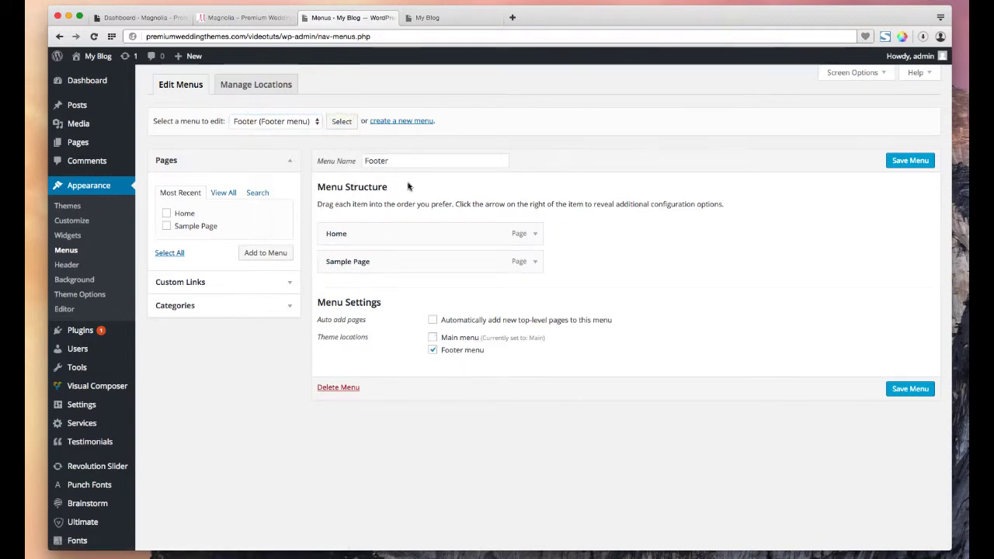
Step: Reload the live site to check its header and footer menus, and return to the admin area
click(437, 20)
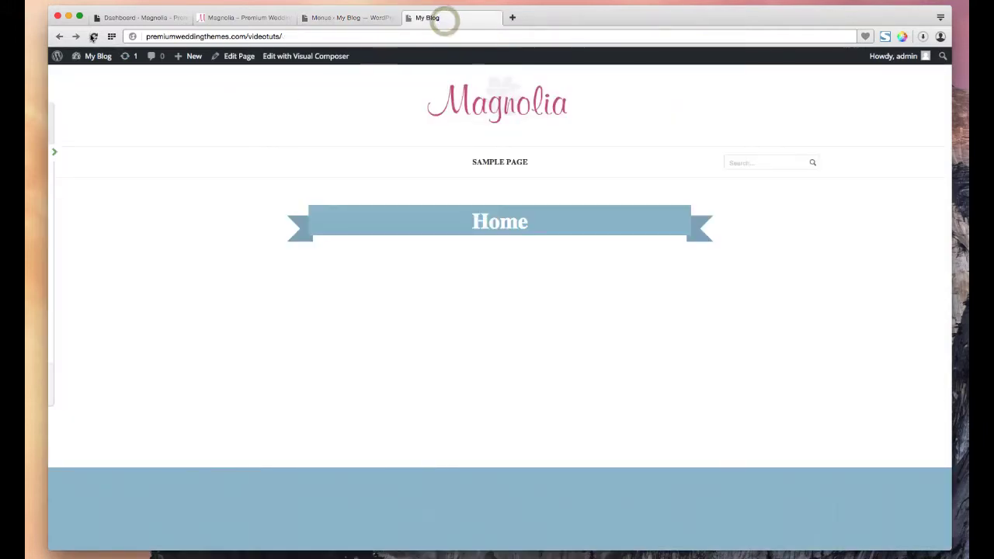
click(93, 36)
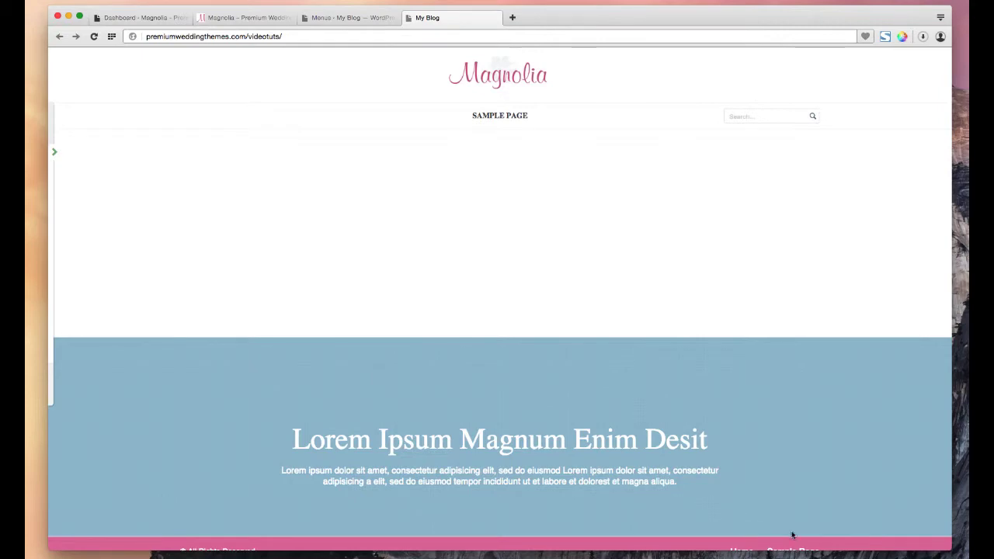
click(348, 17)
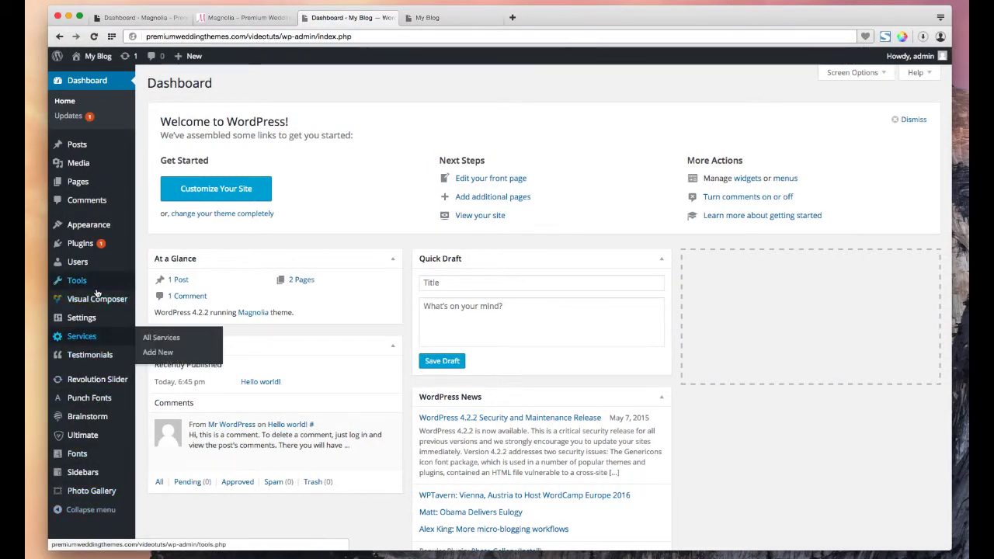
Step: Enable all shortcodes for the Administrator group in Visual Composer's general settings and save the changes
mouse_move(101, 299)
click(154, 301)
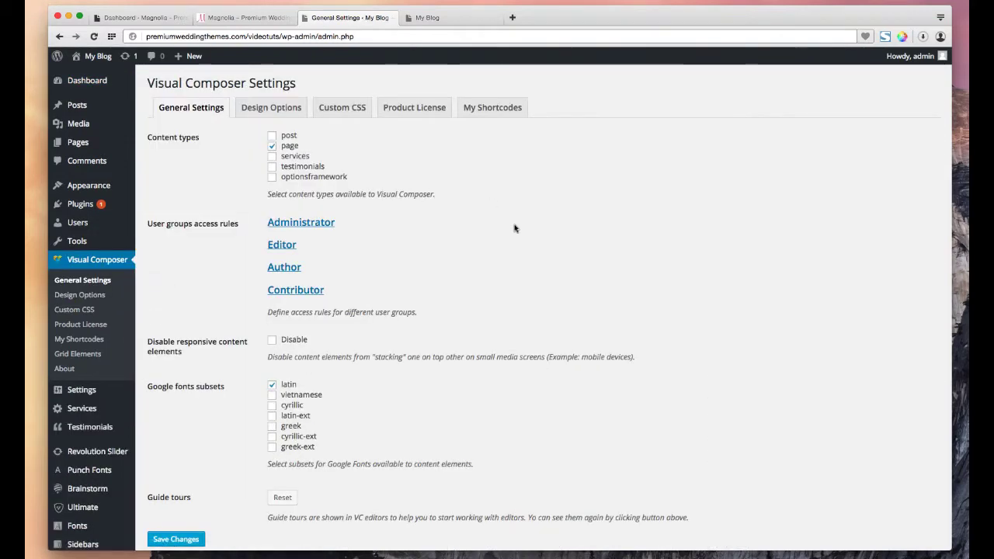
click(308, 222)
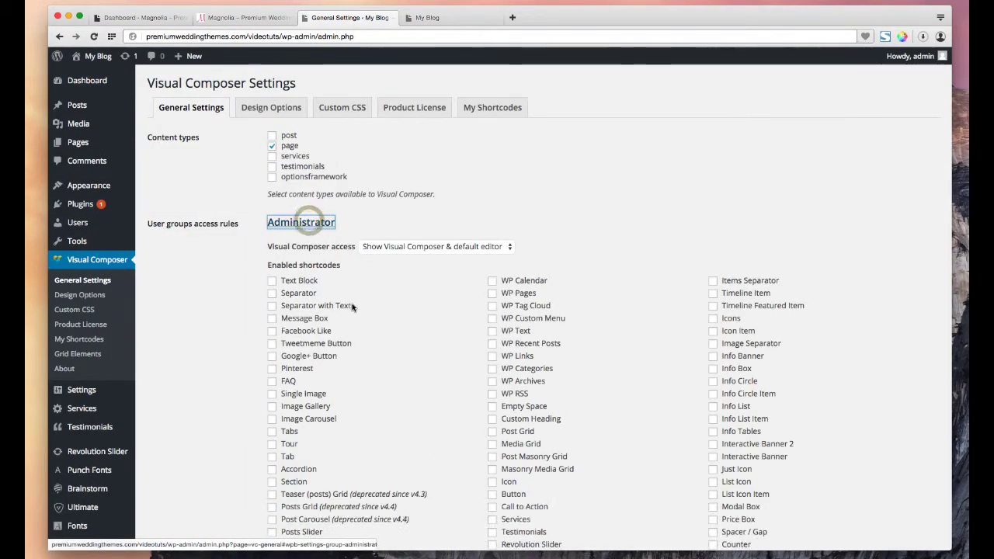
scroll(388, 327, down, 2)
scroll(388, 326, down, 7)
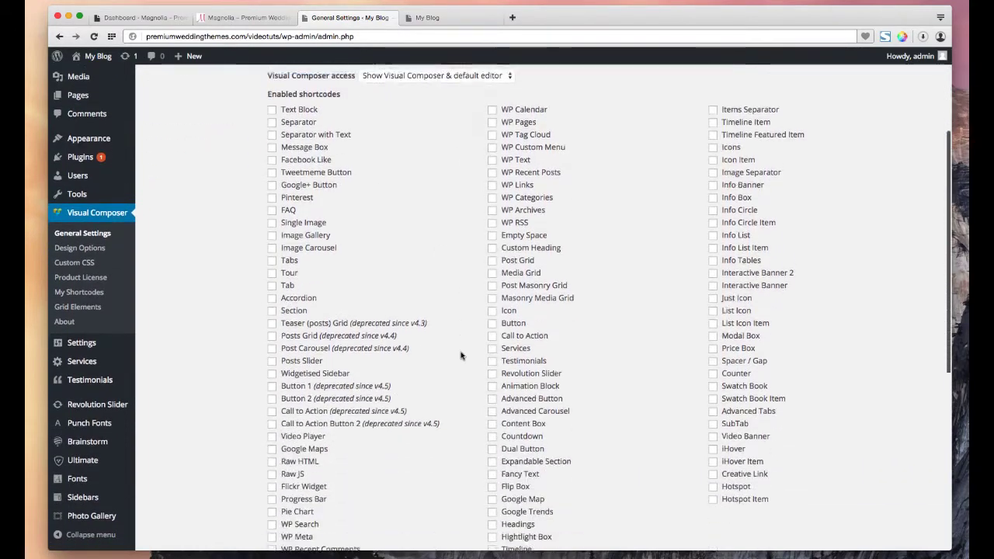
click(282, 448)
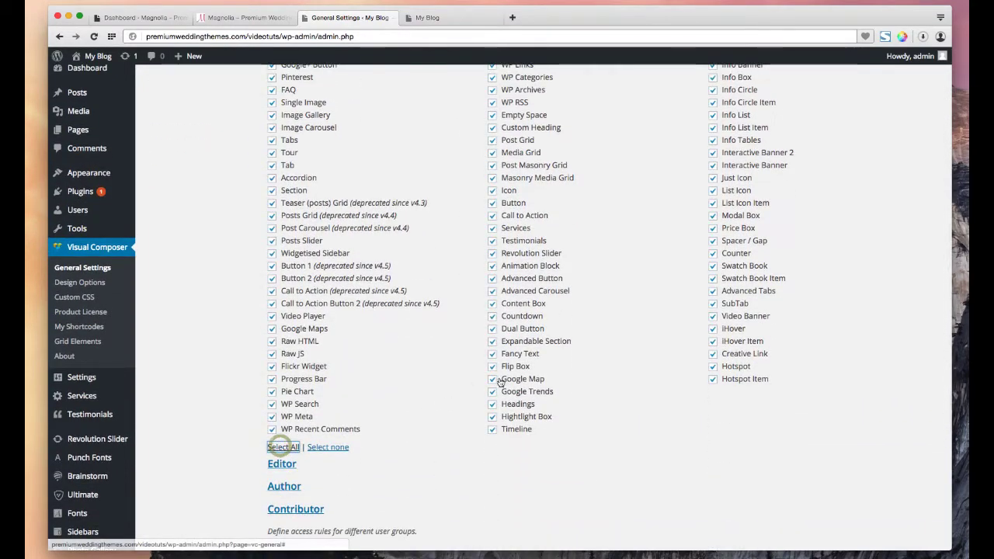
scroll(477, 301, down, 4)
scroll(476, 301, down, 3)
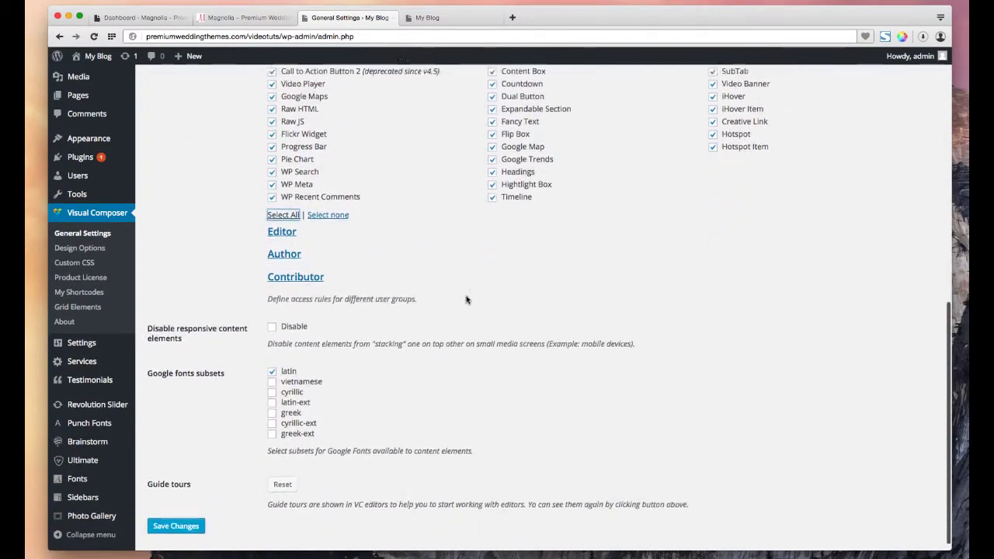
click(176, 516)
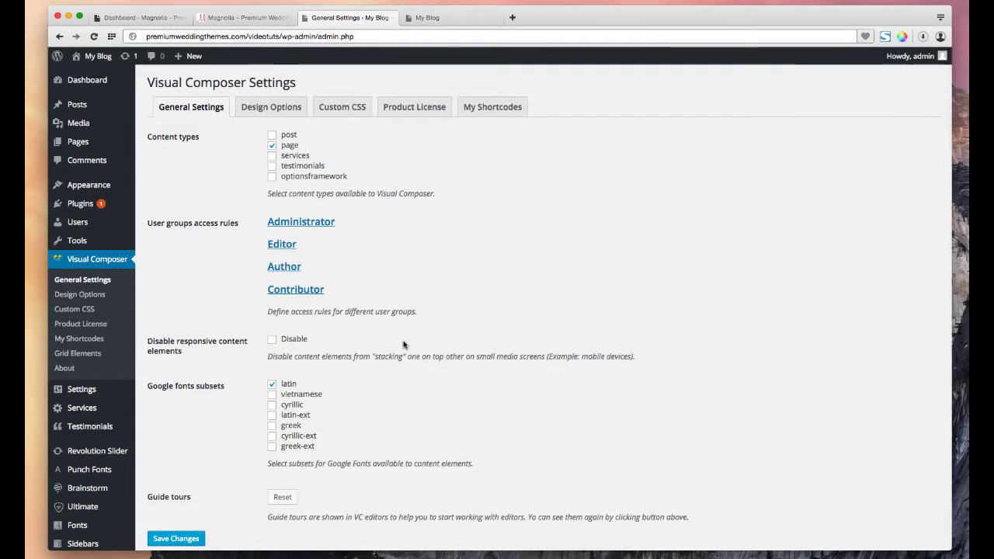
scroll(412, 346, up, 2)
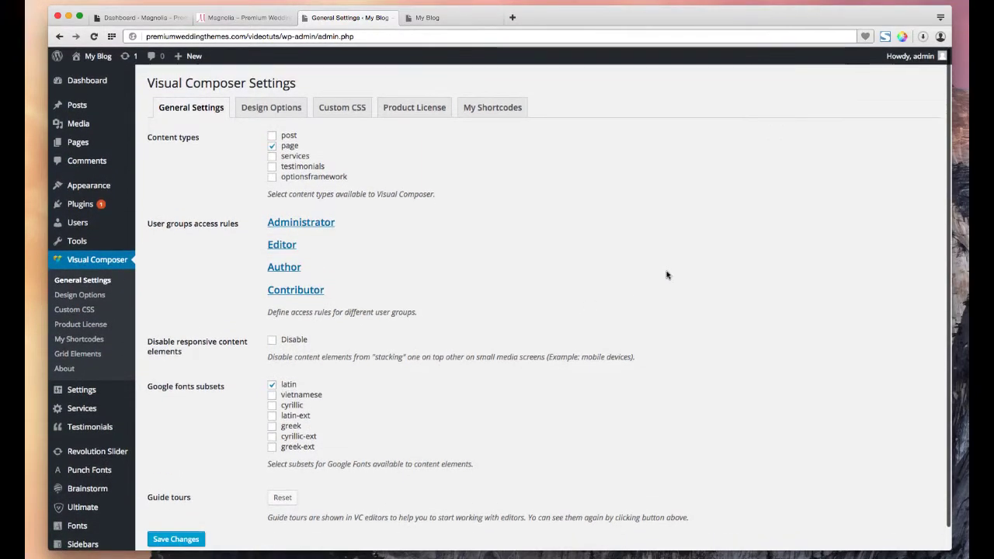